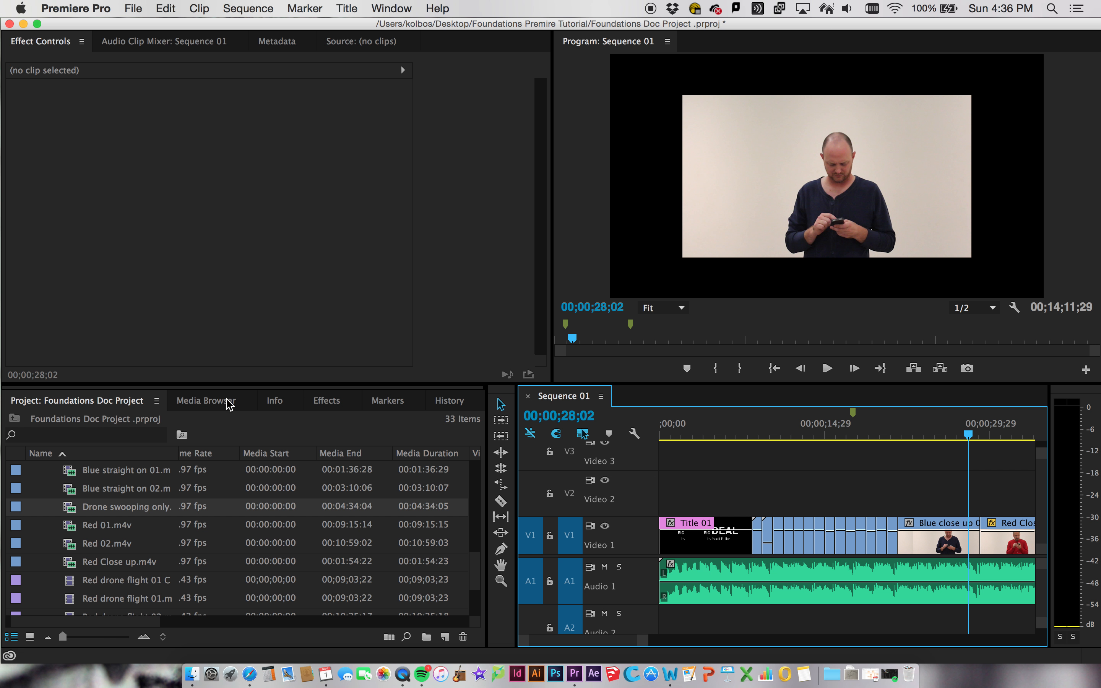
# - Apply the Cross Dissolve video transition to the cut between Blue close up 01 and Red Close up, and play it back
pyautogui.click(327, 401)
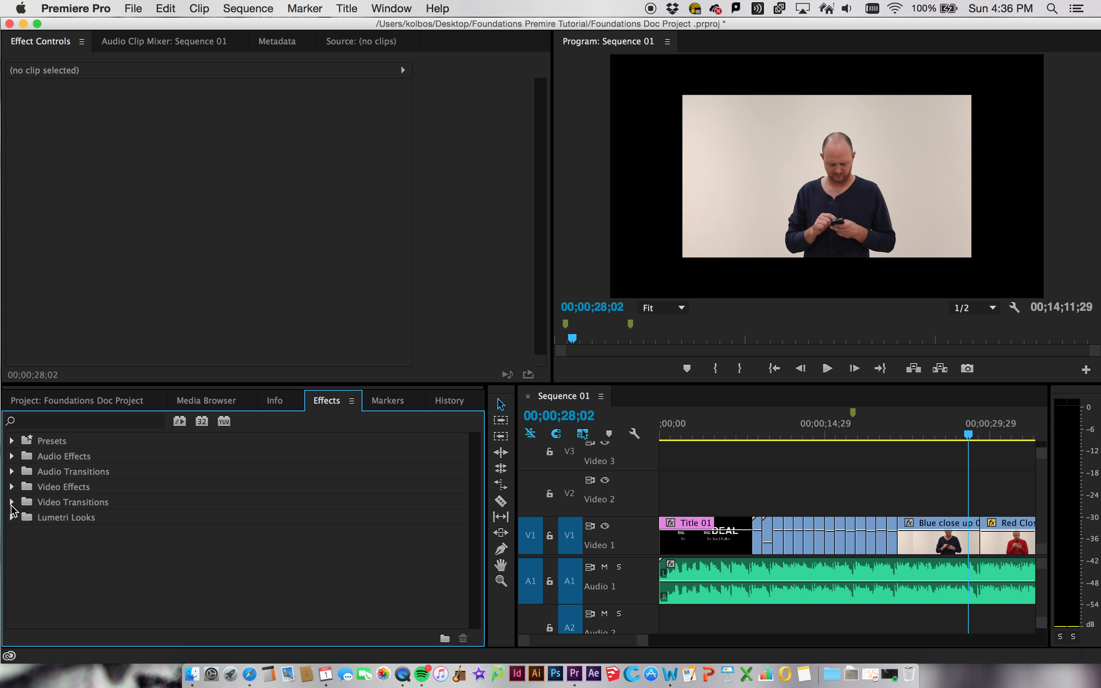
pyautogui.click(12, 502)
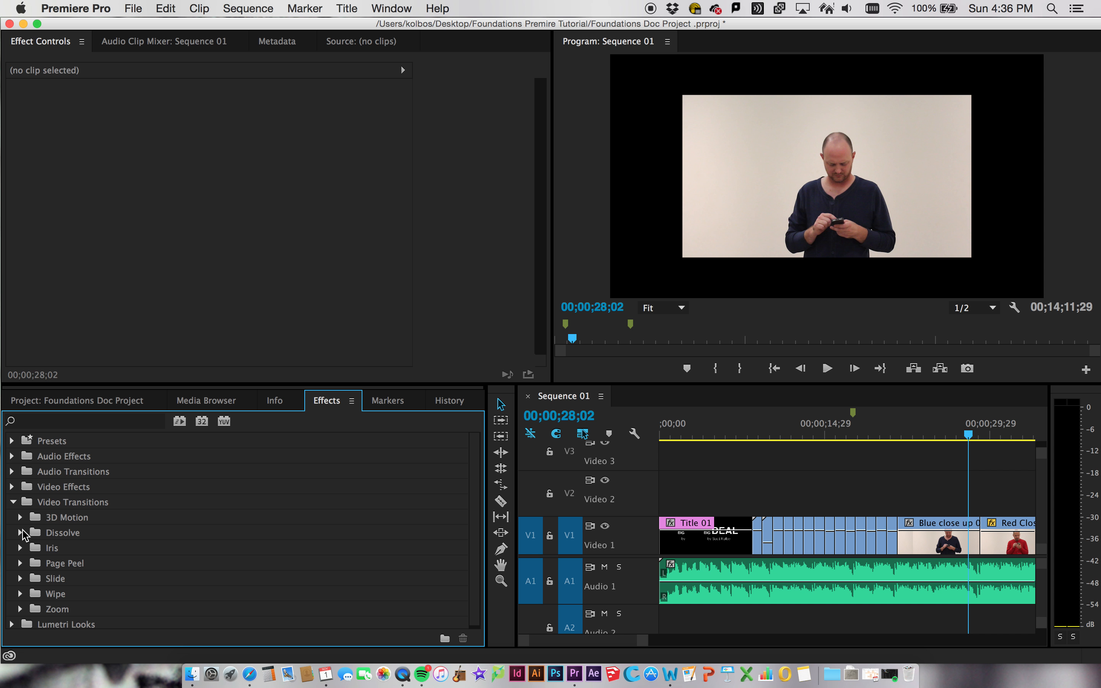
pyautogui.click(20, 532)
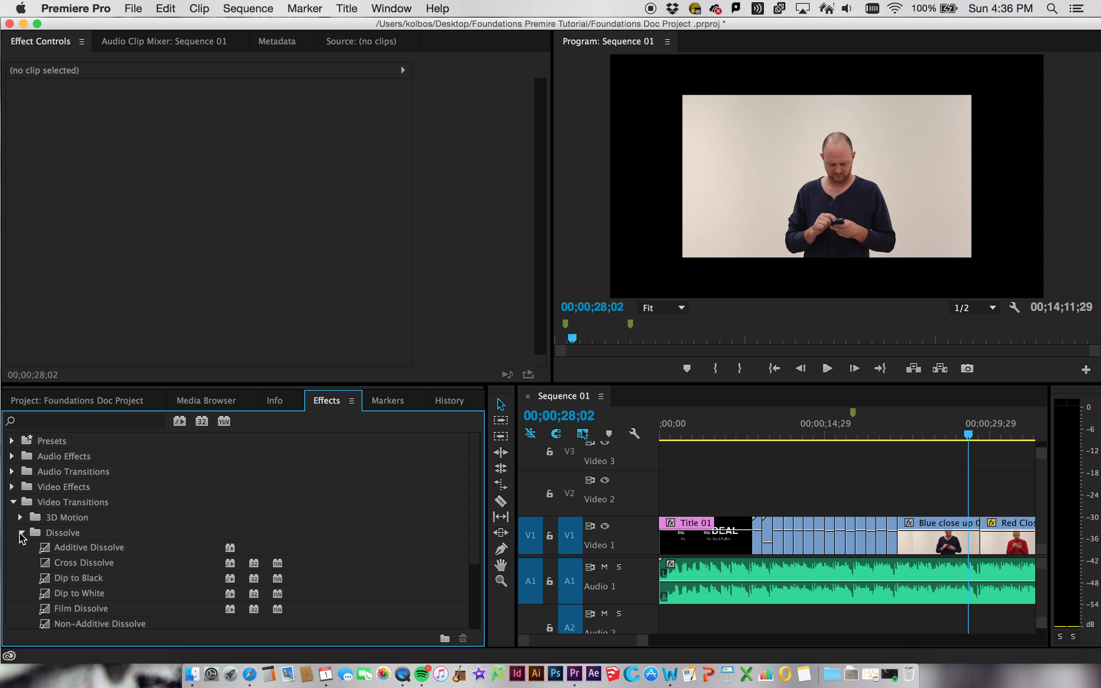
pyautogui.scroll(-4, 177, 537)
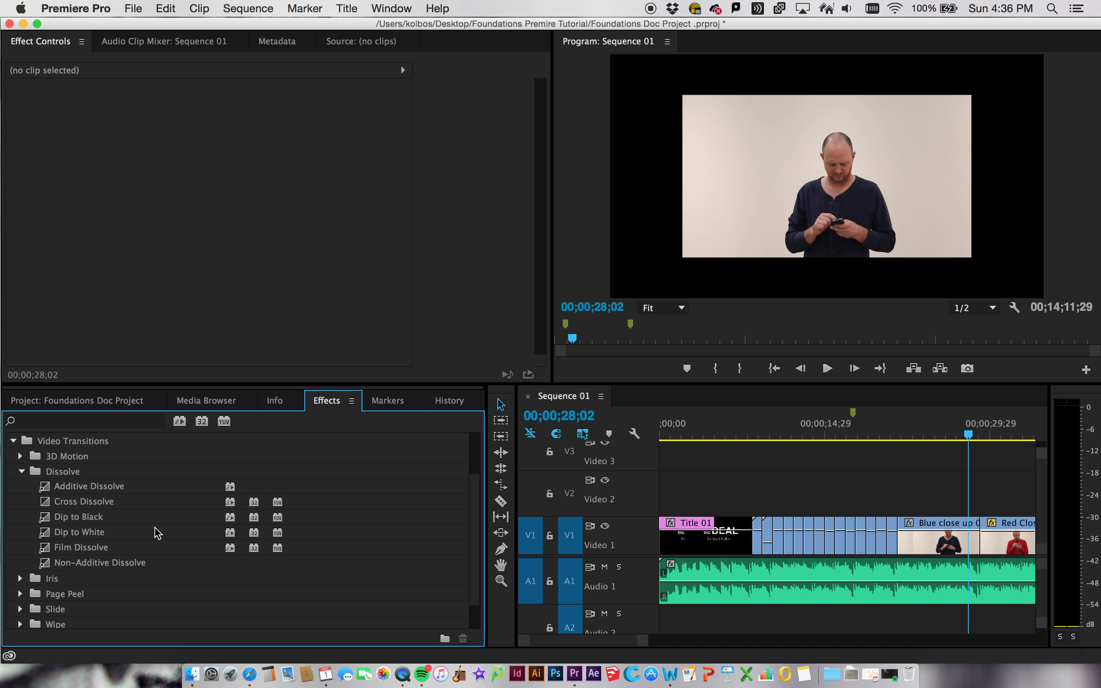
pyautogui.scroll(1, 127, 525)
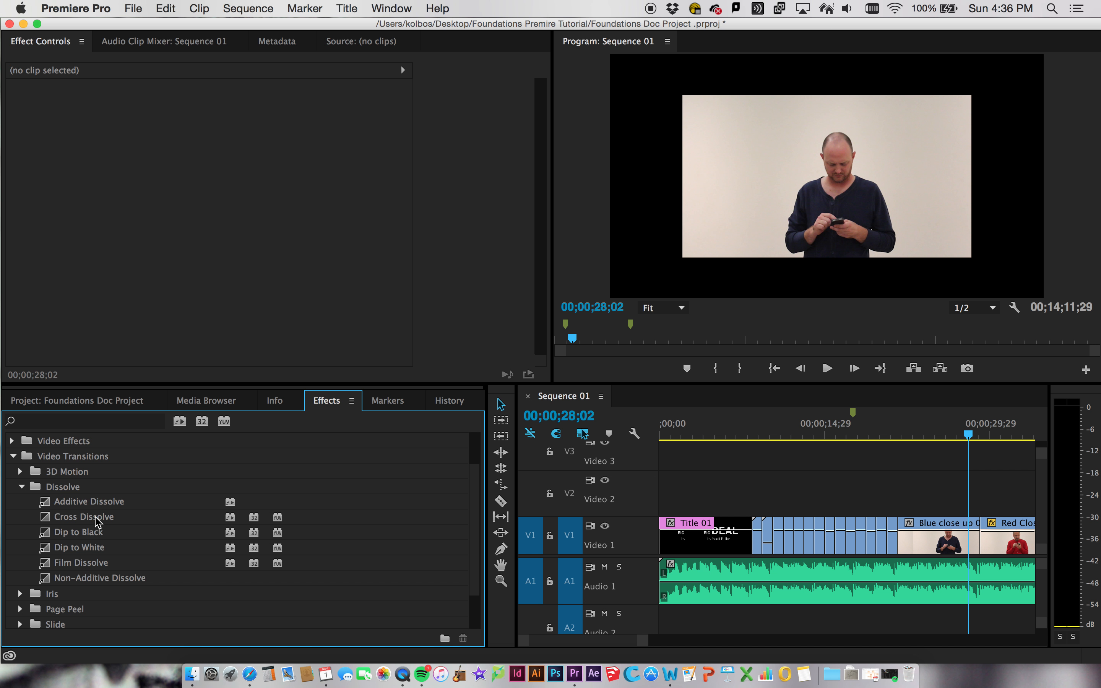
pyautogui.click(108, 520)
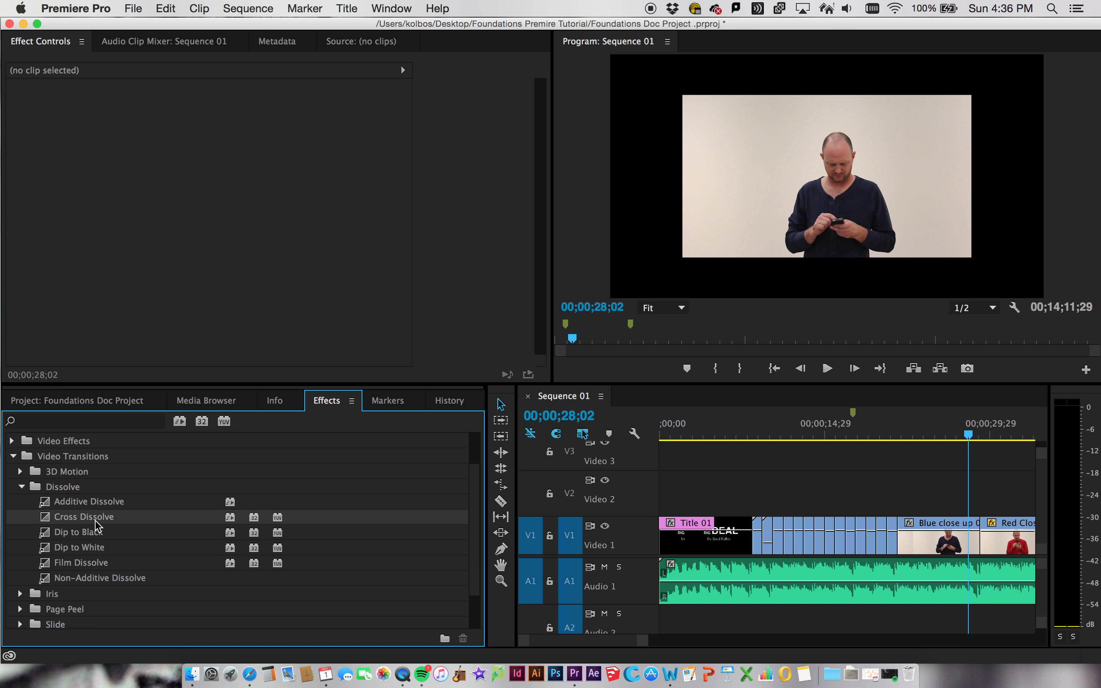
pyautogui.moveTo(95, 520); pyautogui.dragTo(979, 544)
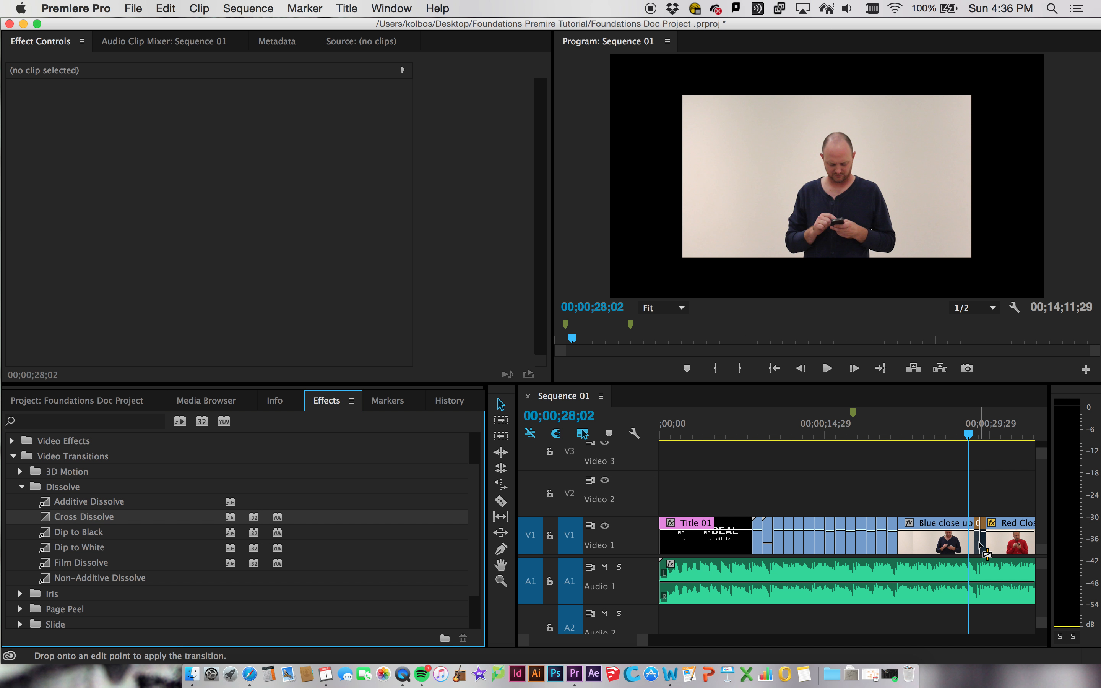
pyautogui.moveTo(979, 545); pyautogui.dragTo(979, 545)
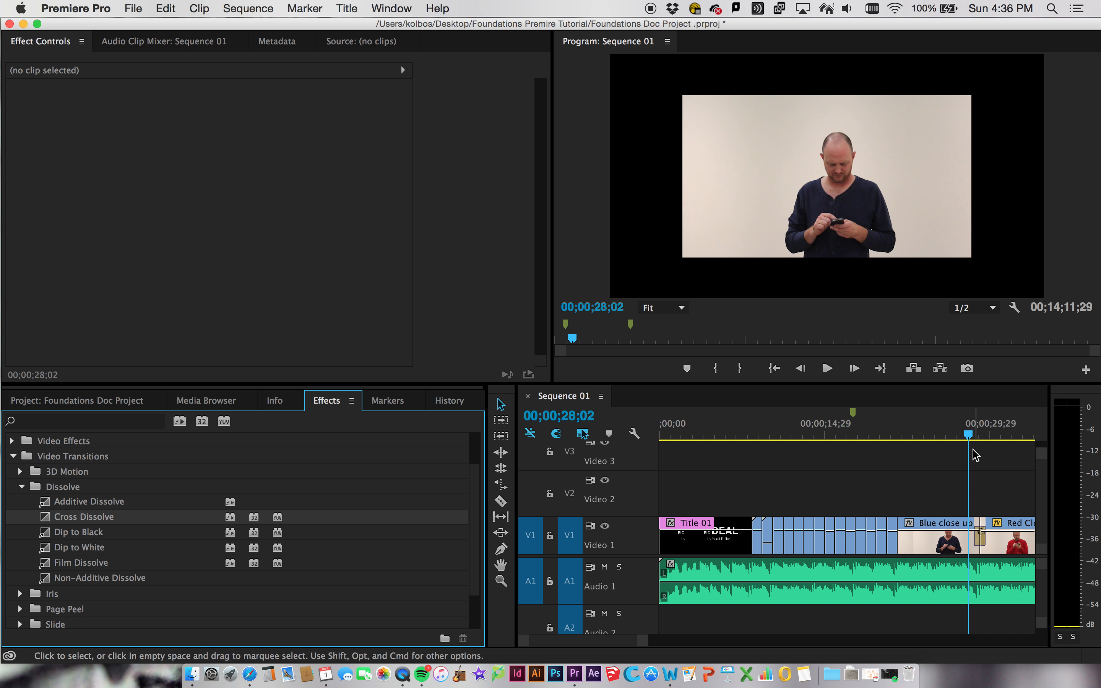
pyautogui.press('space')
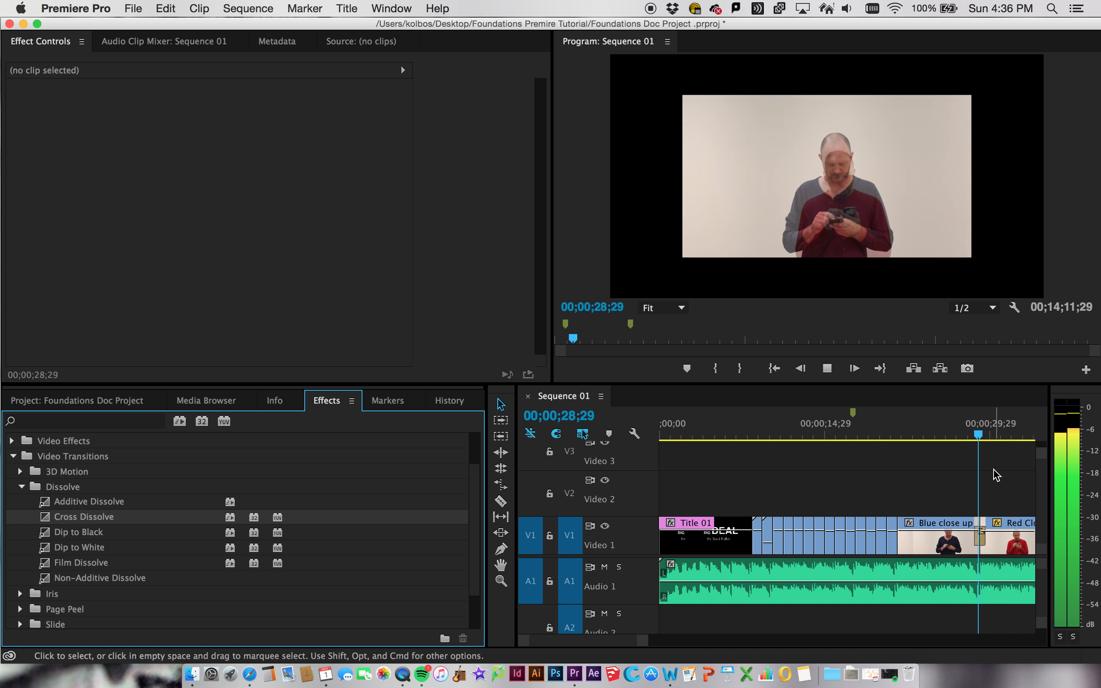
pyautogui.press('space')
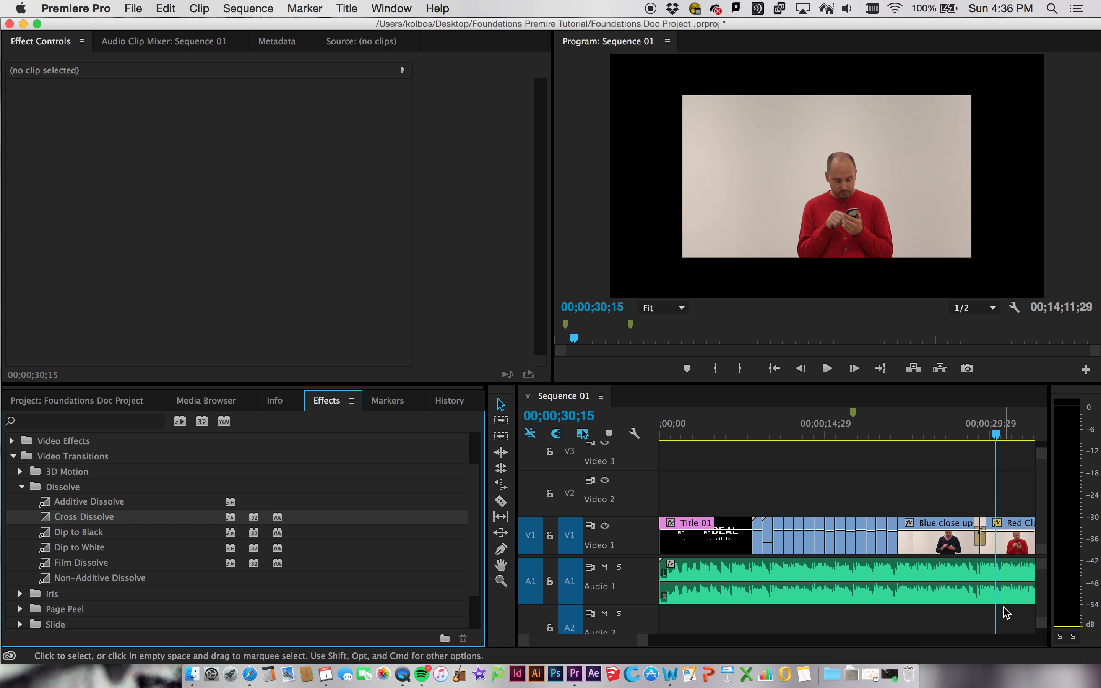
# - Select the Cross Dissolve transition in the sequence and examine its effect settings
pyautogui.moveTo(641, 647); pyautogui.dragTo(606, 646)
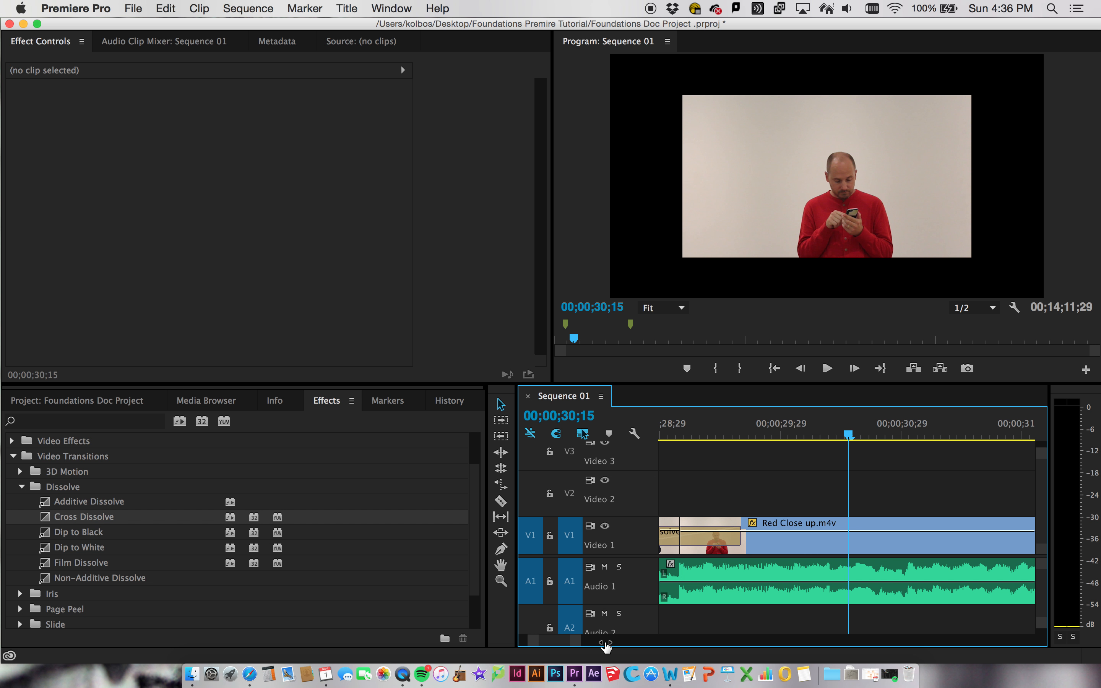
pyautogui.hscroll(-2, 836, 522)
pyautogui.hscroll(-2, 835, 524)
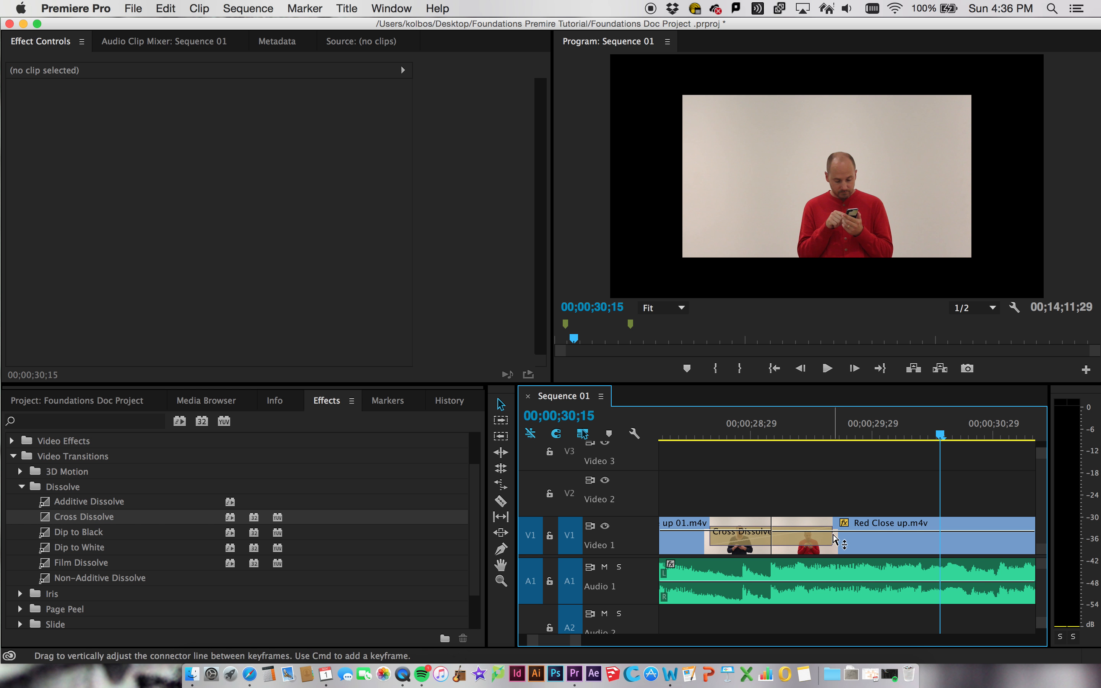
pyautogui.click(793, 544)
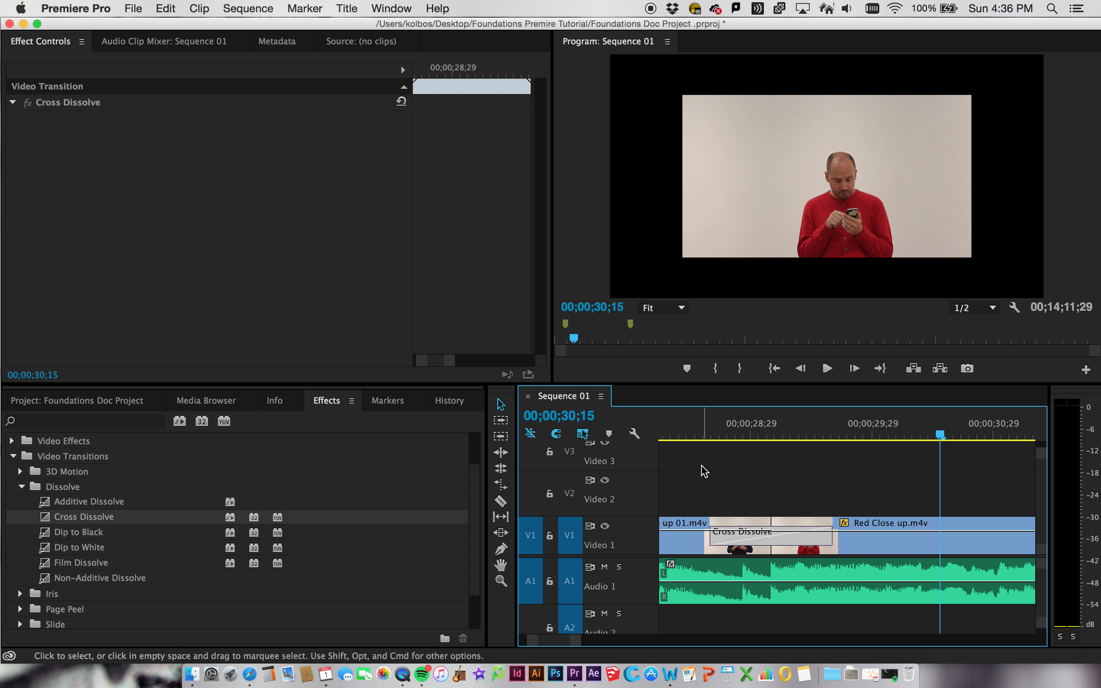
pyautogui.click(796, 493)
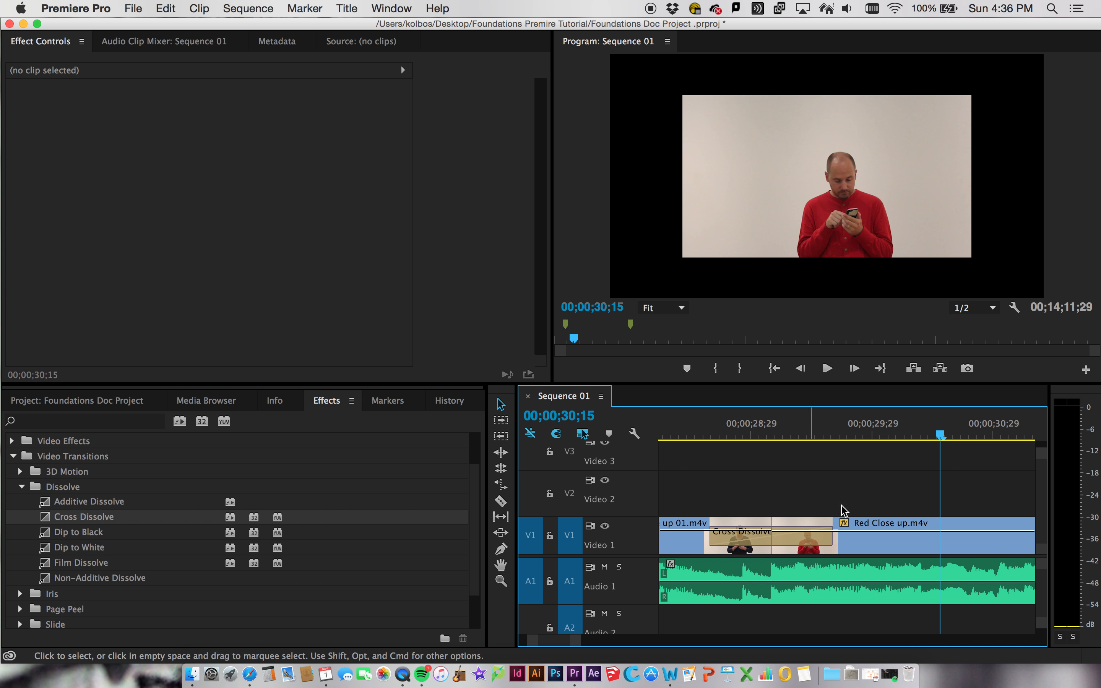
pyautogui.click(889, 544)
pyautogui.click(801, 539)
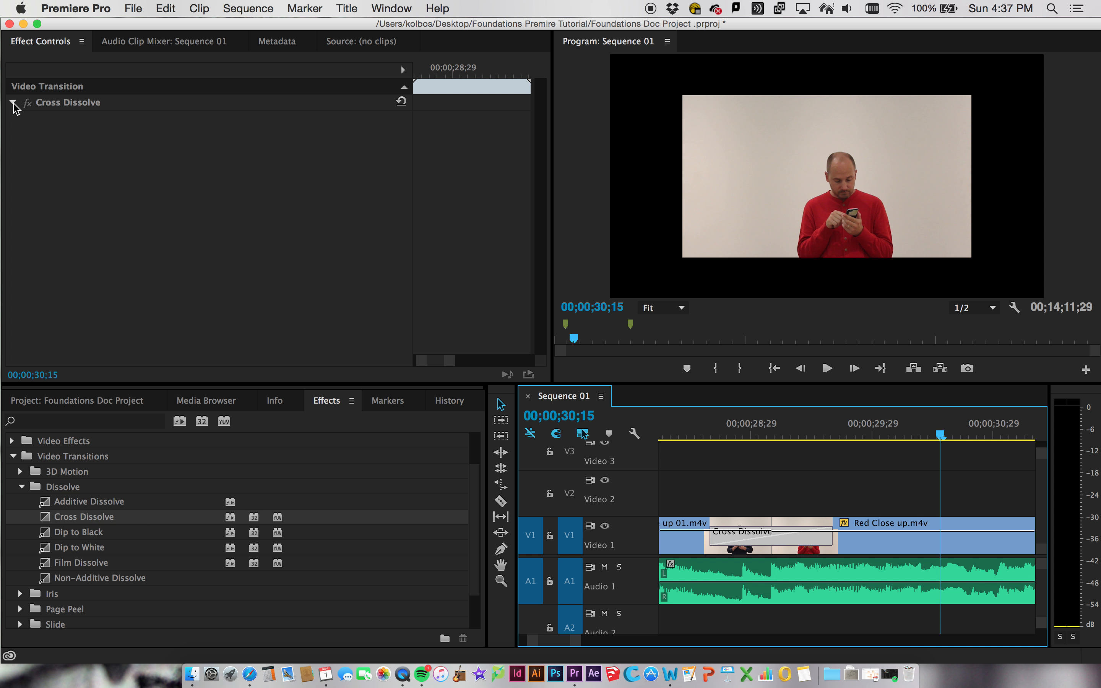
pyautogui.click(13, 103)
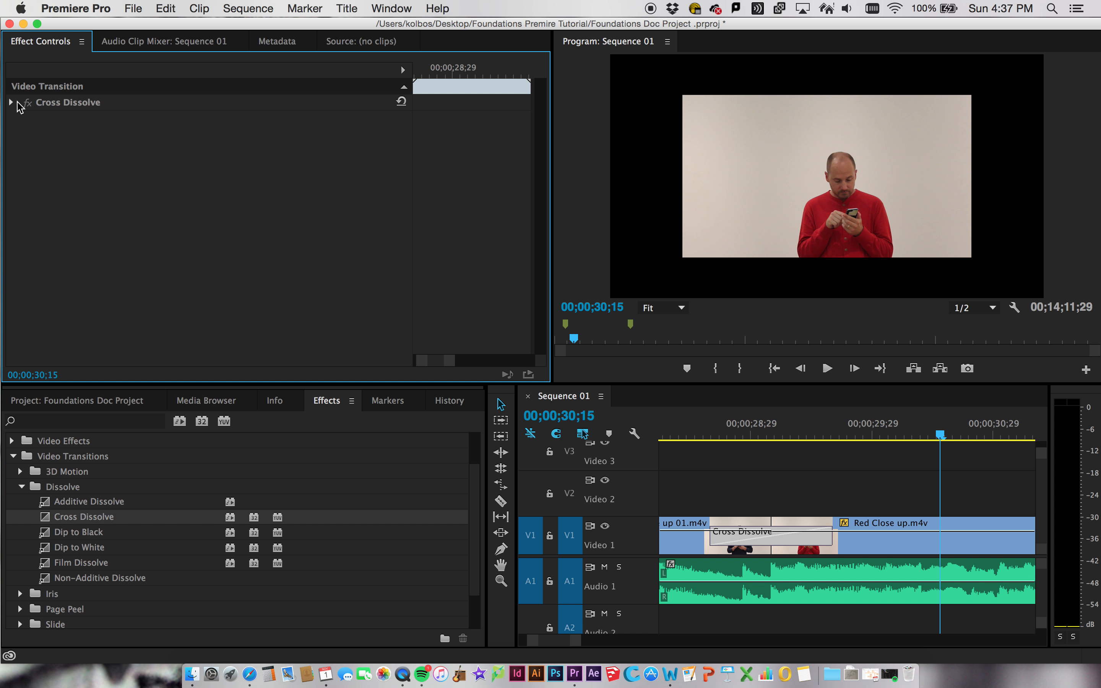
# - Lengthen the Cross Dissolve evenly around the cut so it ends just past 00;00;29;29, and play back the result
pyautogui.moveTo(832, 540); pyautogui.dragTo(886, 539)
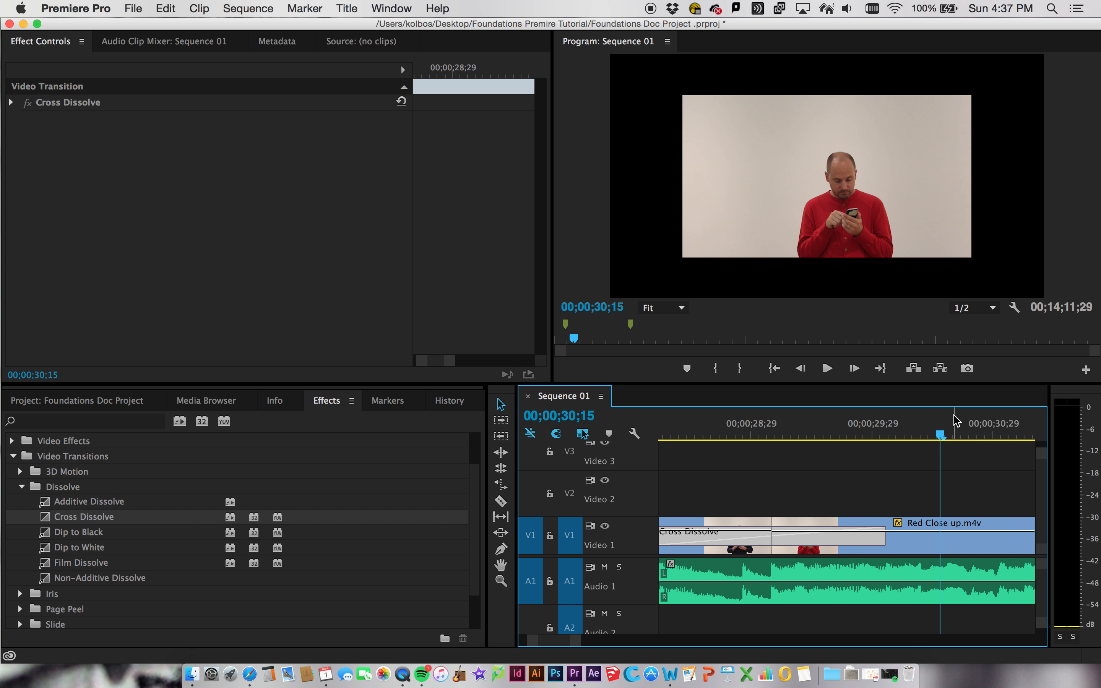
pyautogui.moveTo(940, 435); pyautogui.dragTo(784, 433)
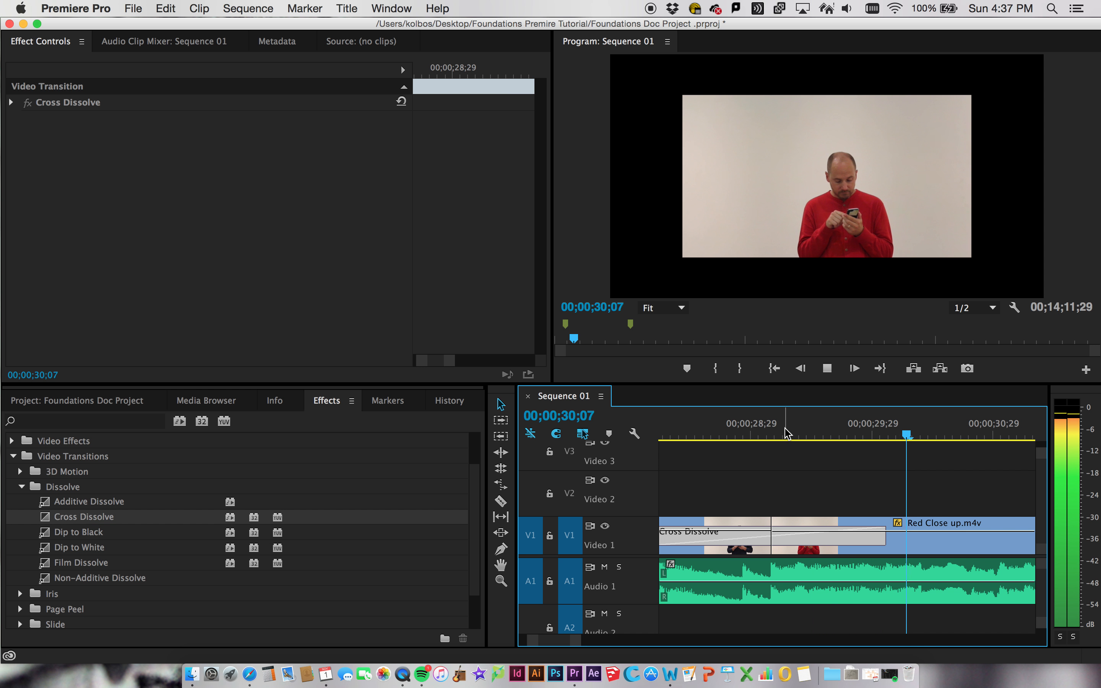
pyautogui.press('space')
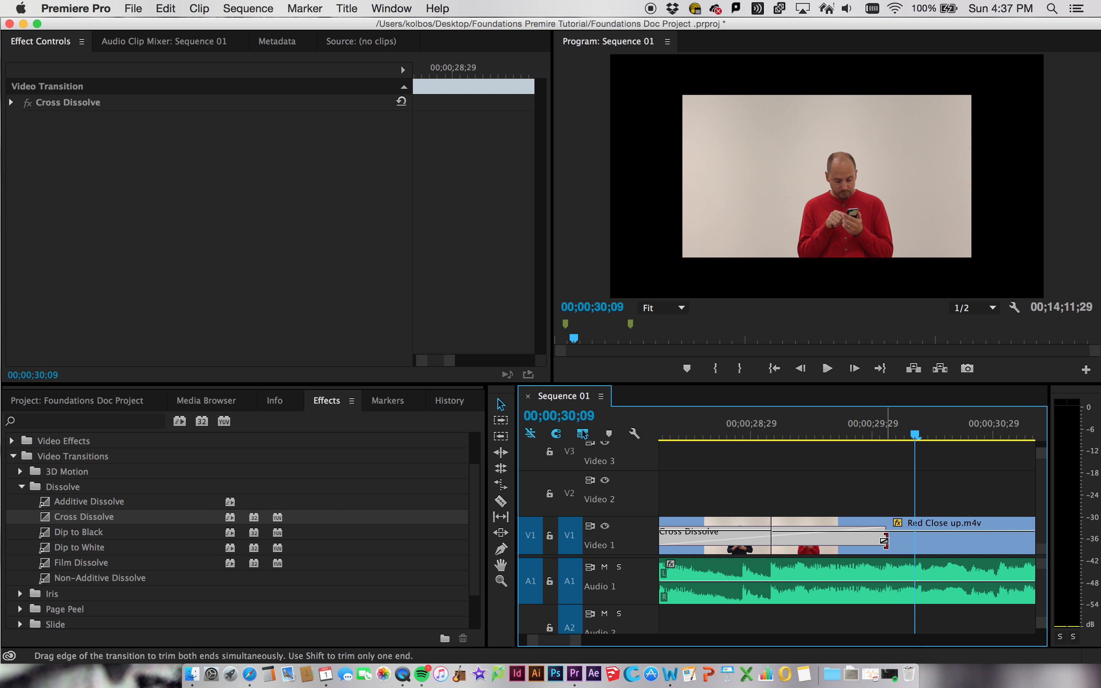
# - Lengthen the Cross Dissolve further so it ends at about 00;00;30;11, and play the transition from about 00;00;28;13
pyautogui.moveTo(886, 544); pyautogui.dragTo(922, 535)
pyautogui.press('super+z')
pyautogui.click(766, 437)
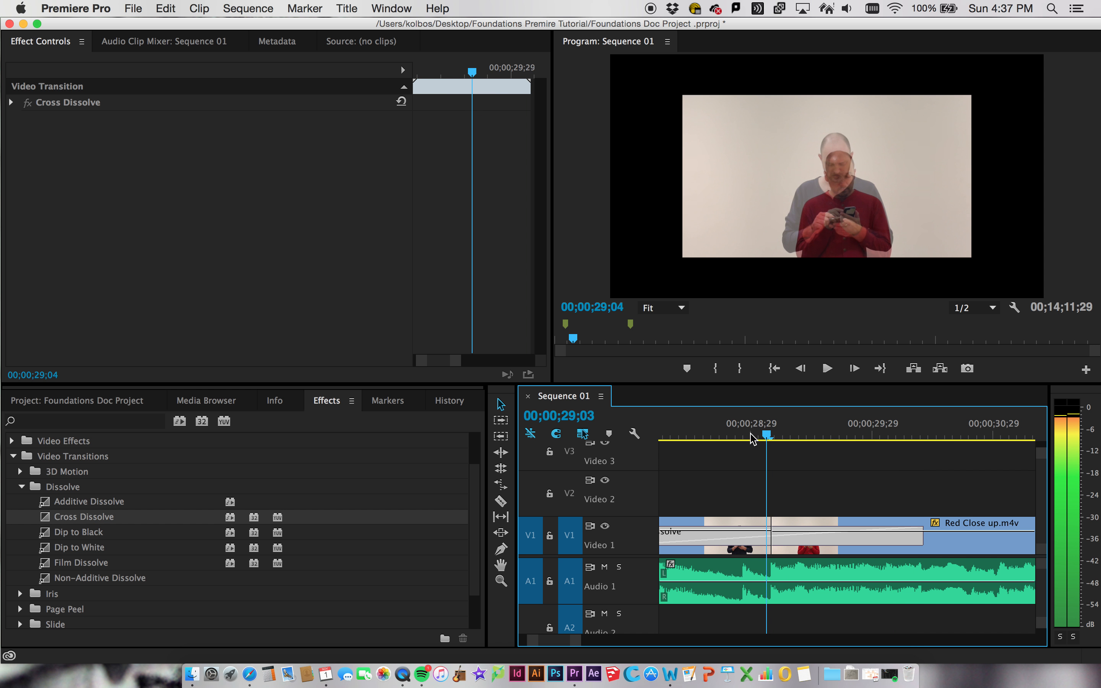
pyautogui.click(680, 437)
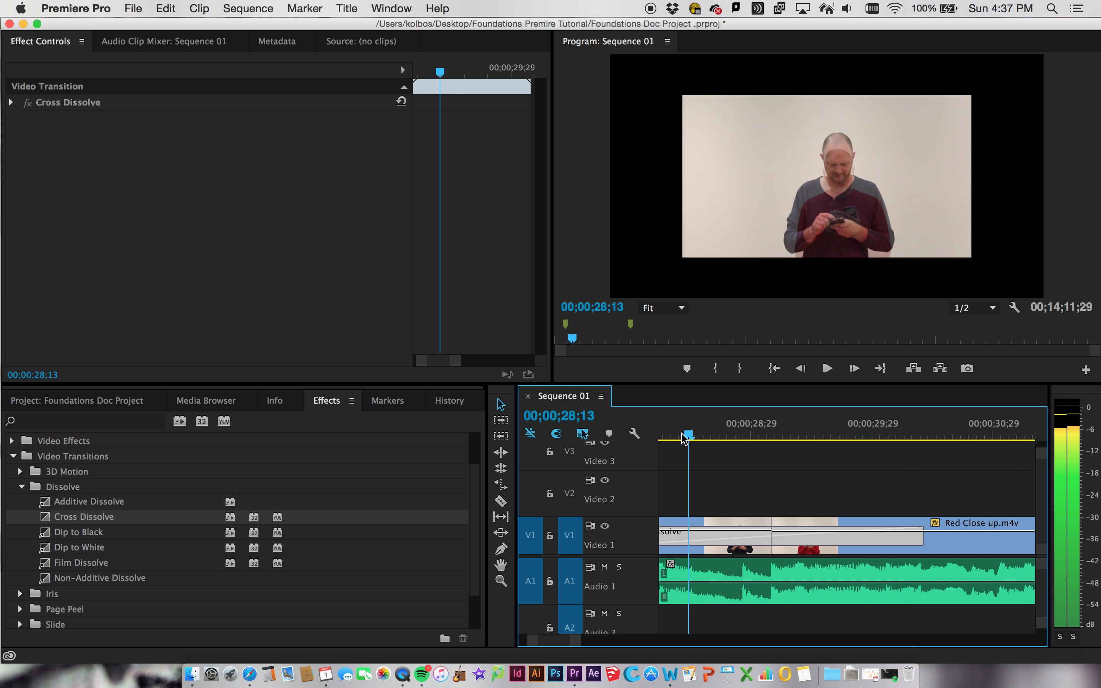
pyautogui.press('space')
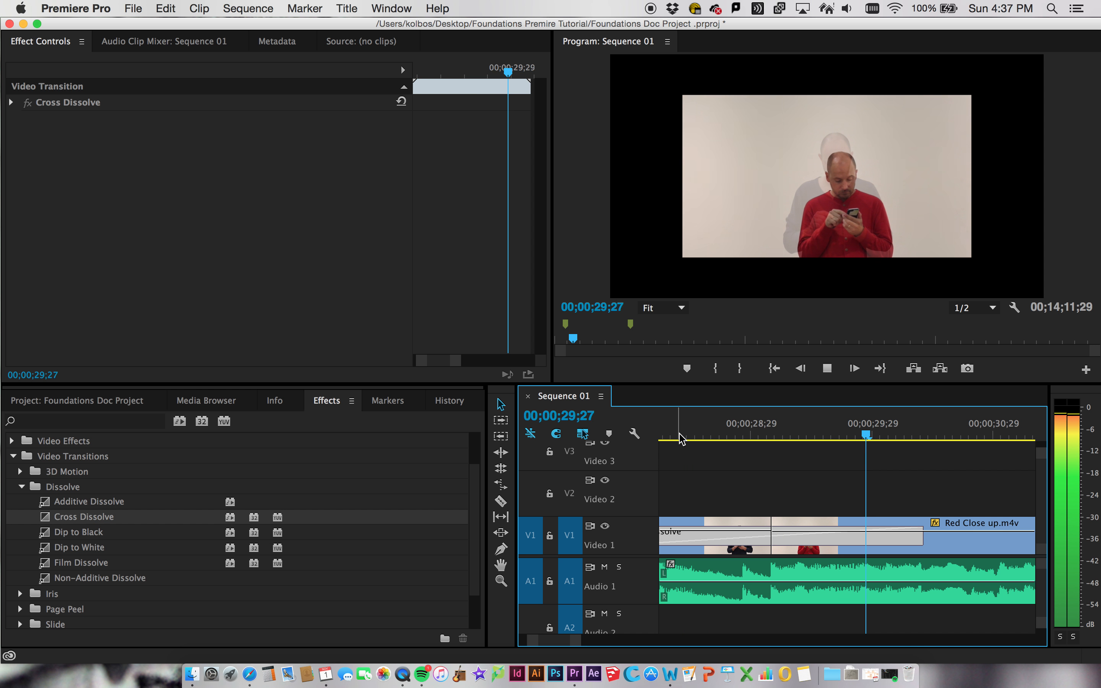
pyautogui.press('space')
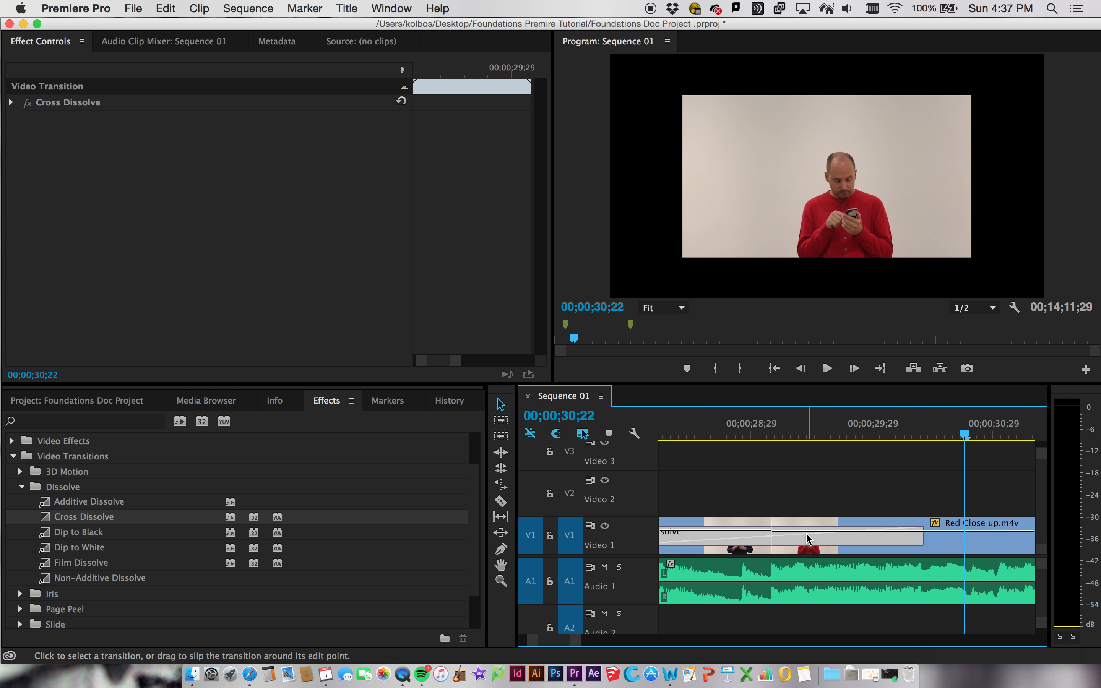
# - Apply a Film Dissolve to the cut from Red Close up to Blue close up 01 near 00;00;40, and play it back
pyautogui.hscroll(-5, 802, 540)
pyautogui.hscroll(10, 801, 537)
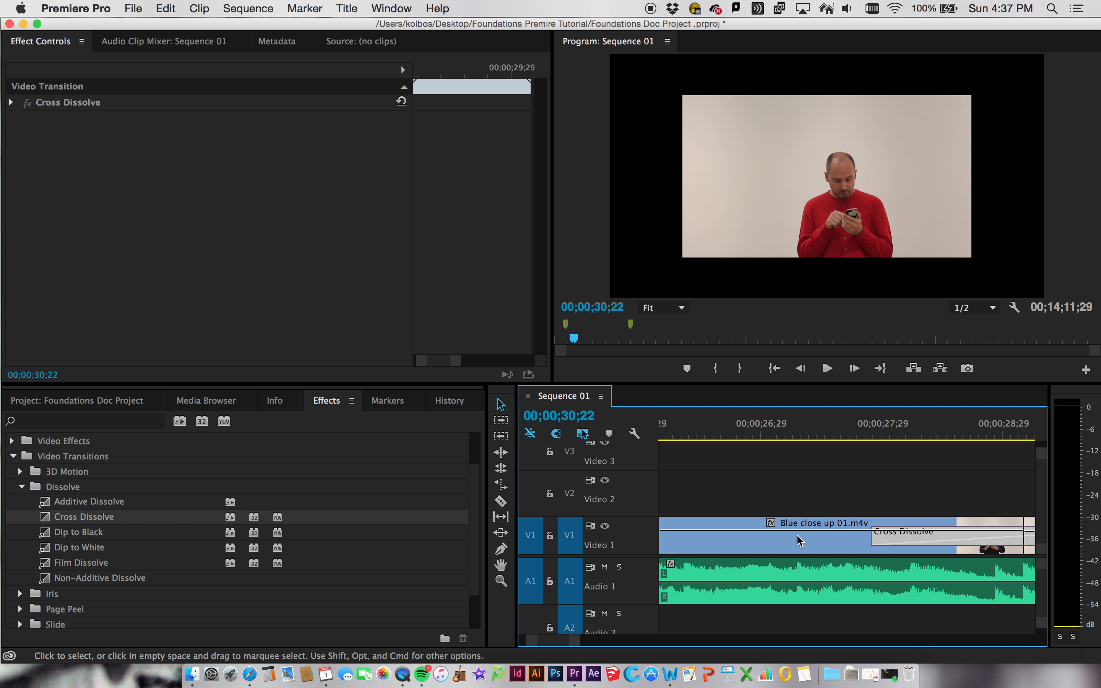
pyautogui.hscroll(8, 801, 541)
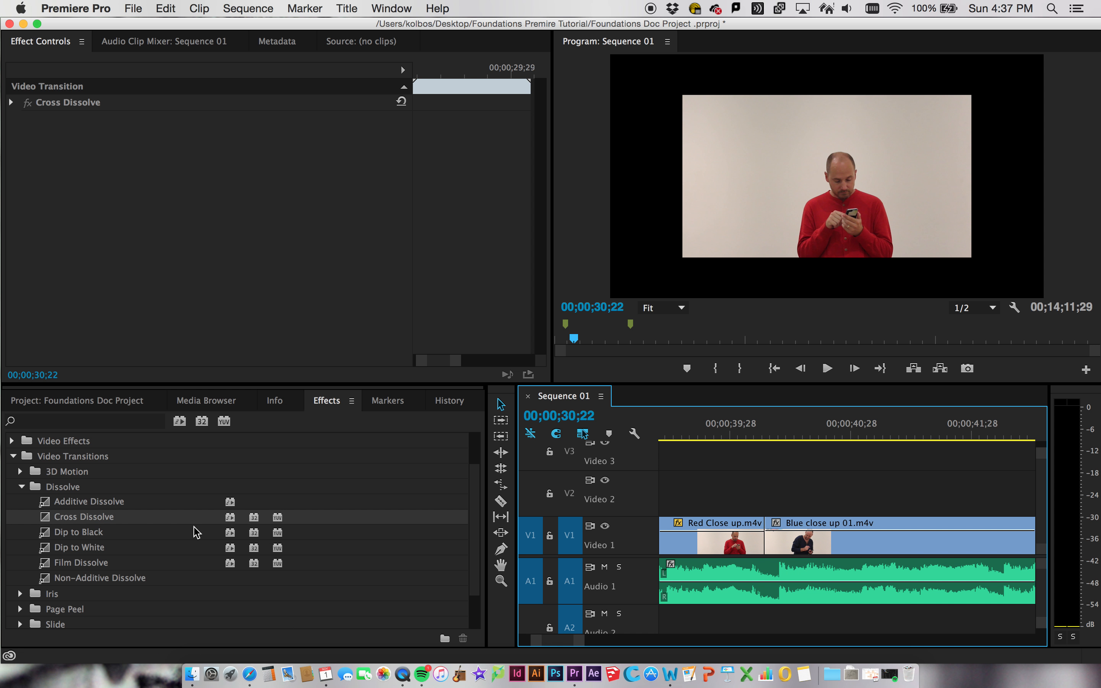
pyautogui.moveTo(78, 567); pyautogui.dragTo(772, 544)
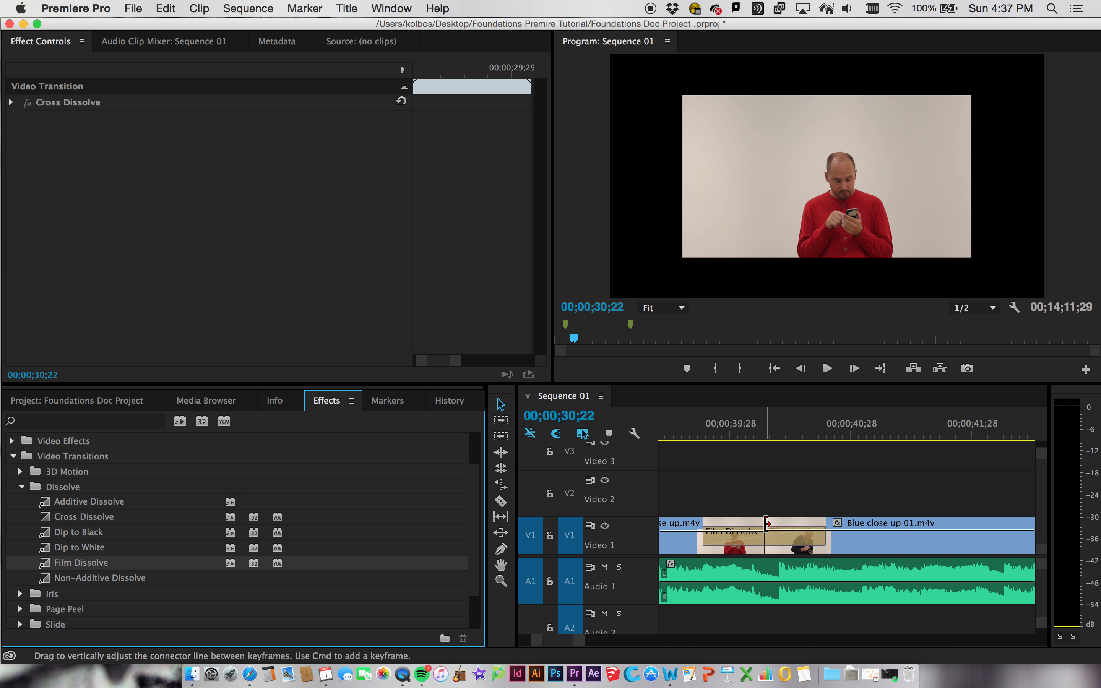
pyautogui.click(731, 430)
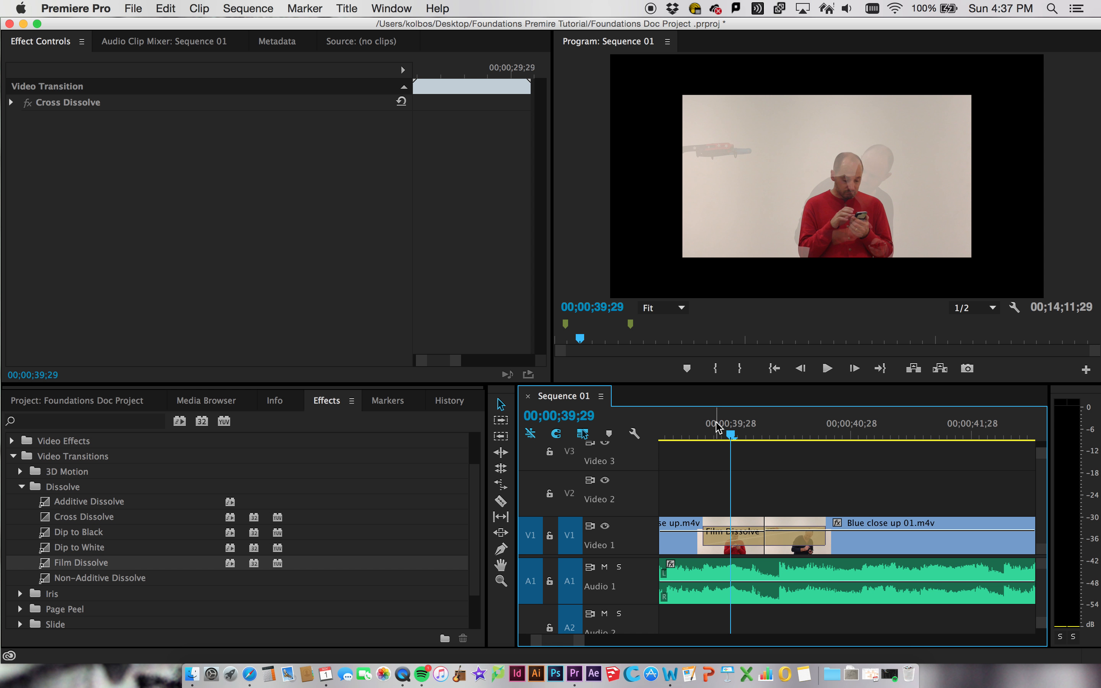
pyautogui.press('space')
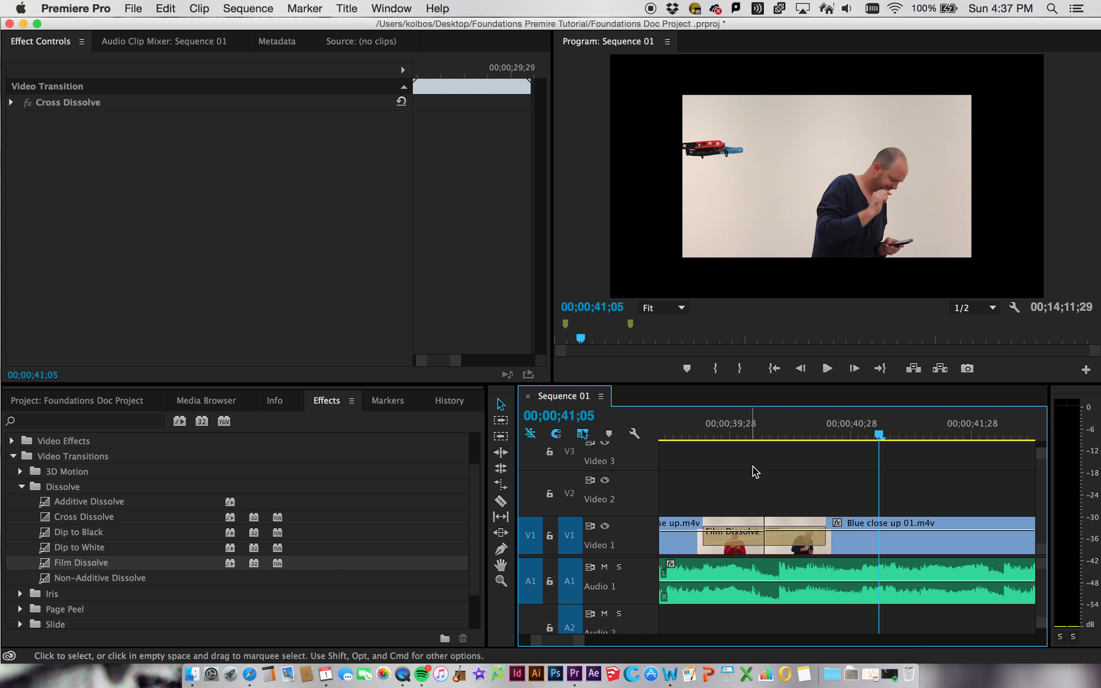
# - Delete the Film Dissolve from the cut between Red Close up and Blue close up 01
pyautogui.click(739, 537)
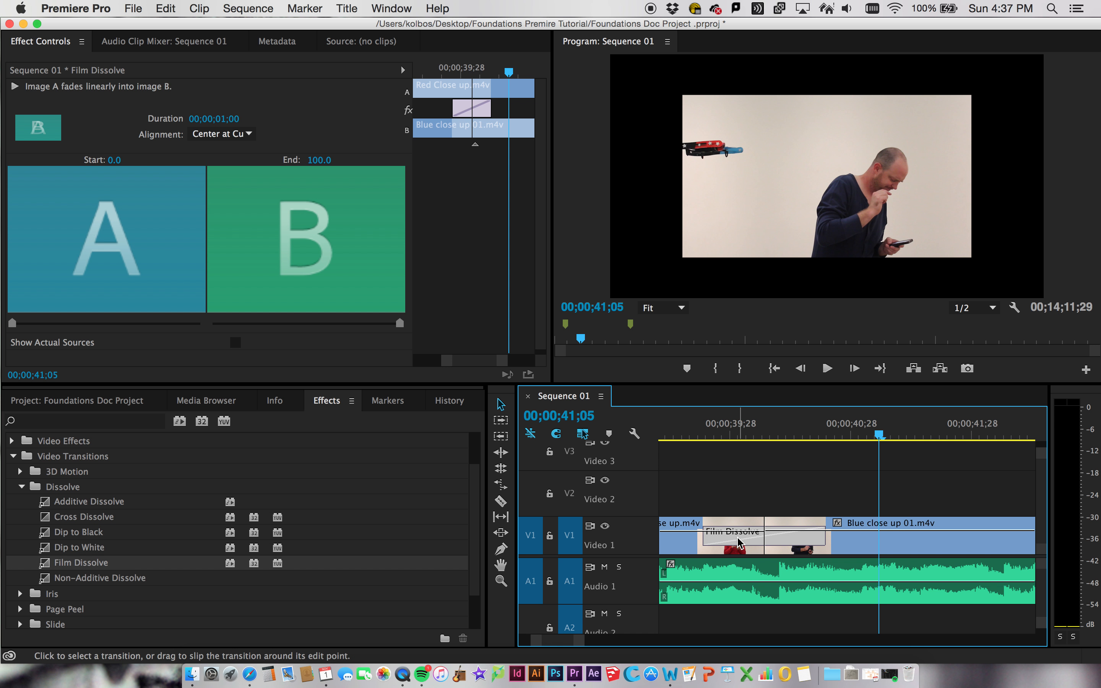
pyautogui.press('Delete')
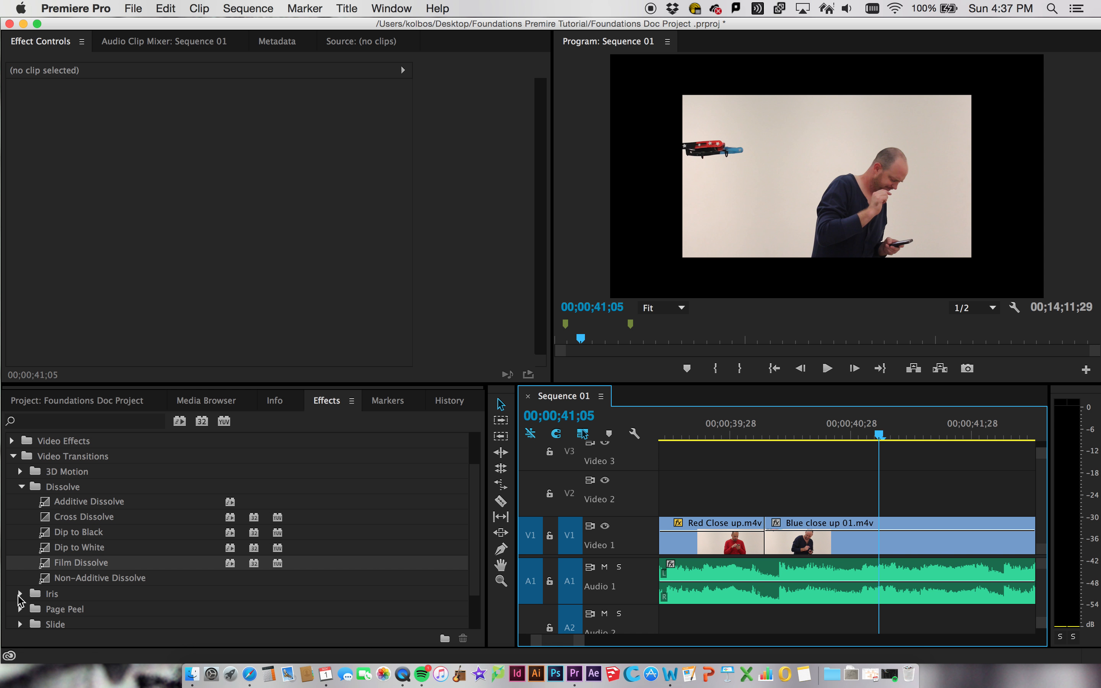
# - Apply the Iris Round transition to the cut between Red Close up and Blue close up 01, and play it back
pyautogui.click(20, 593)
pyautogui.scroll(-4, 107, 601)
pyautogui.scroll(2, 103, 604)
pyautogui.scroll(-3, 91, 596)
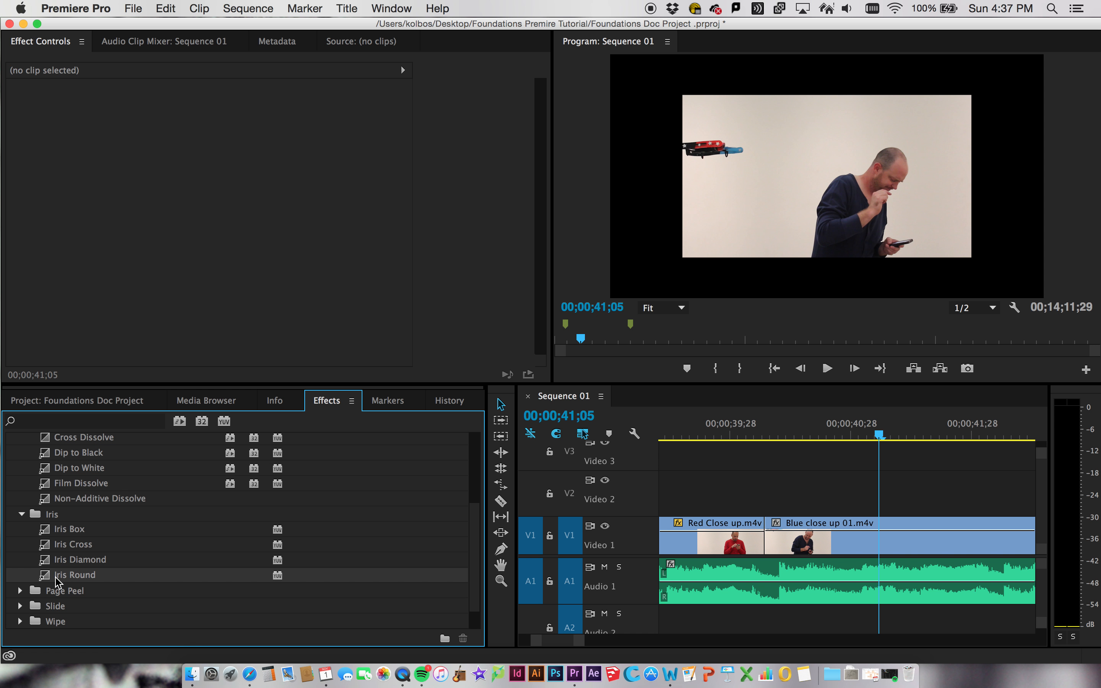
pyautogui.moveTo(49, 579); pyautogui.dragTo(768, 542)
pyautogui.moveTo(878, 435); pyautogui.dragTo(649, 430)
pyautogui.press('space')
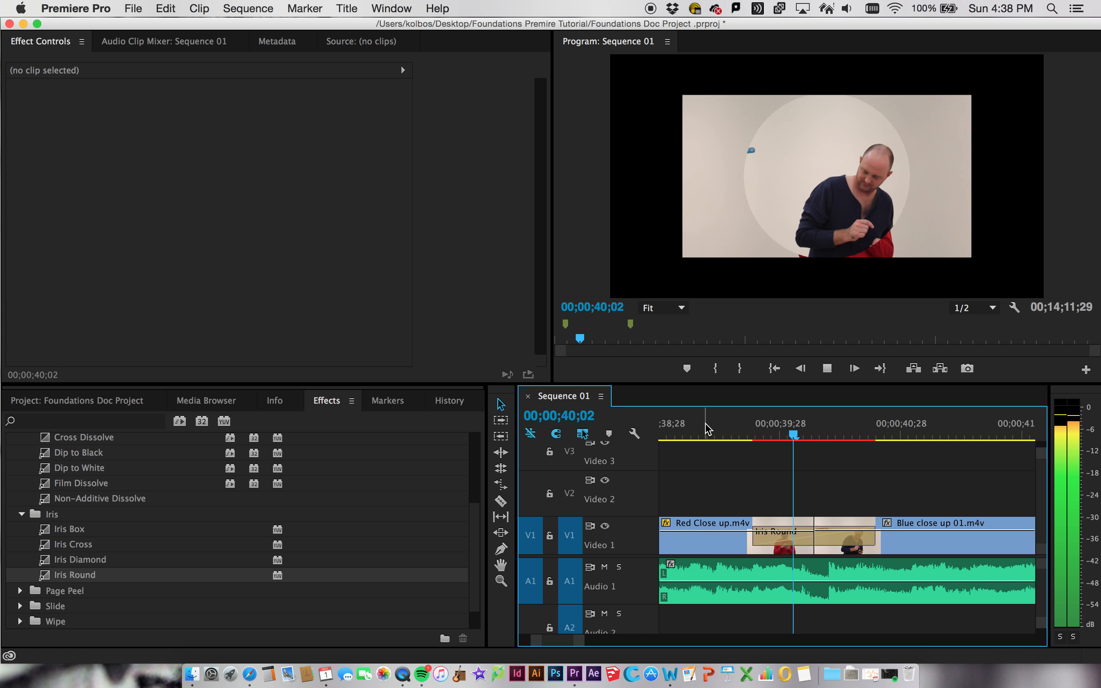
pyautogui.press('space')
# - Park the playhead at 00;00;40;01 and set the Iris Round transition's border width to 3.0
pyautogui.moveTo(895, 434); pyautogui.dragTo(791, 424)
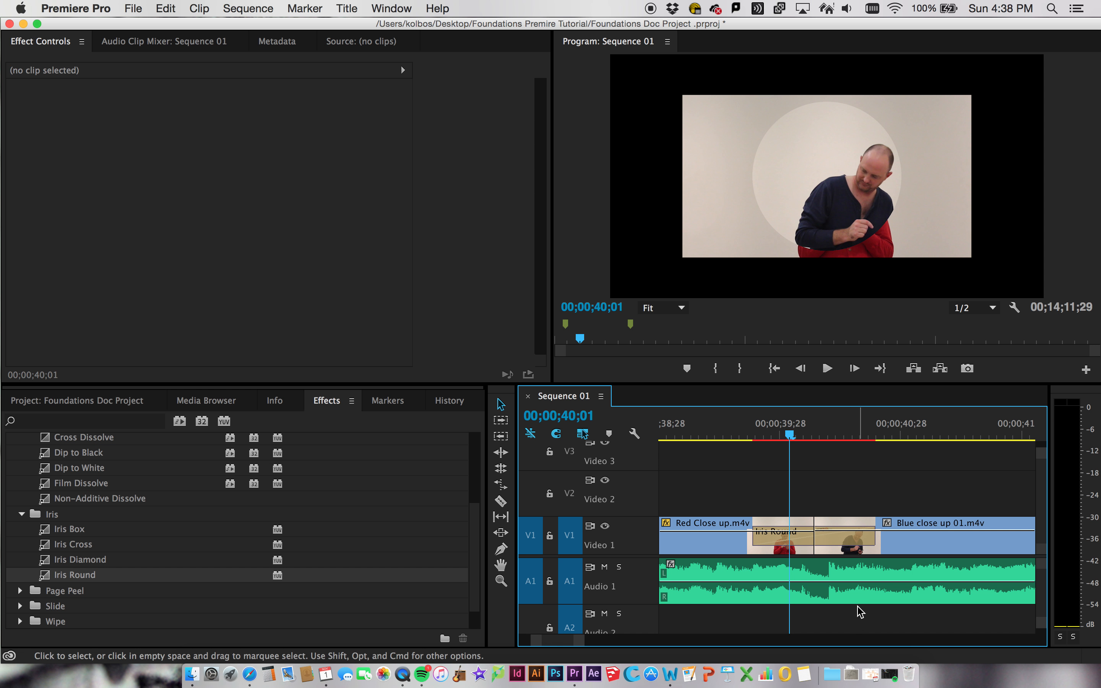
pyautogui.click(850, 541)
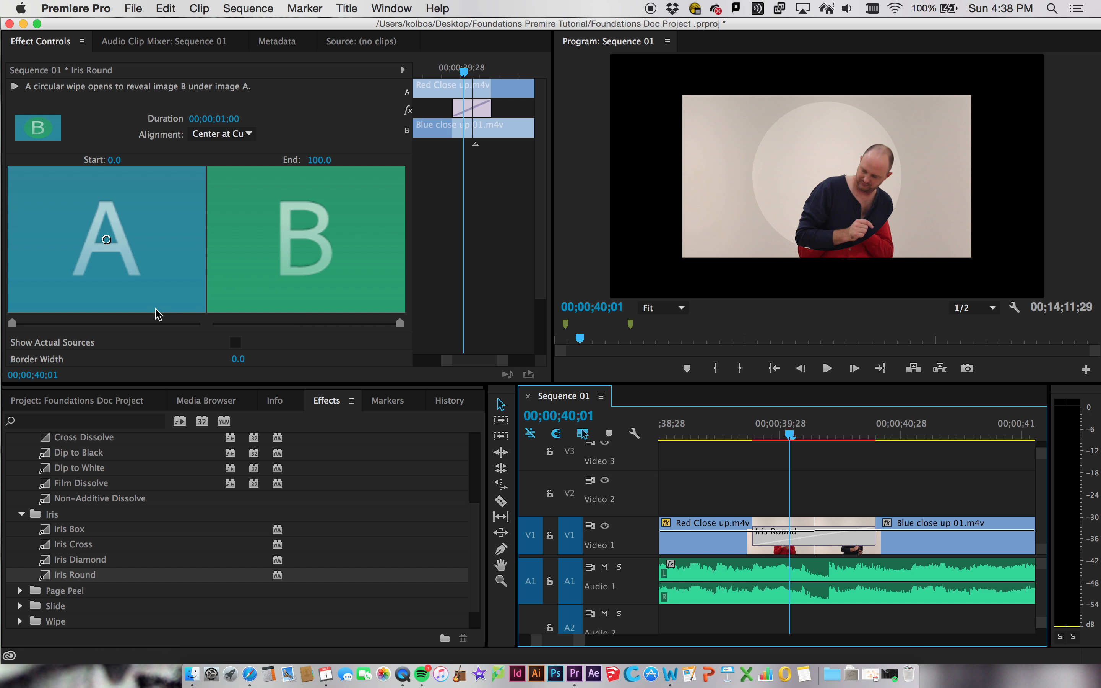
pyautogui.scroll(-5, 156, 313)
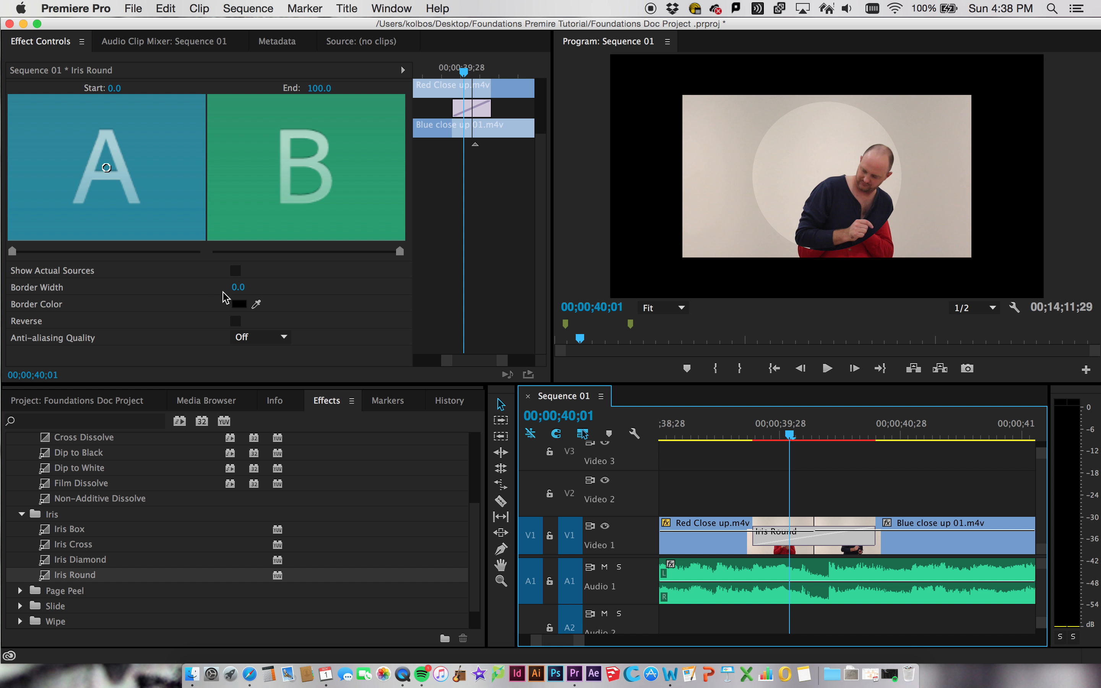
pyautogui.moveTo(237, 287); pyautogui.dragTo(245, 288)
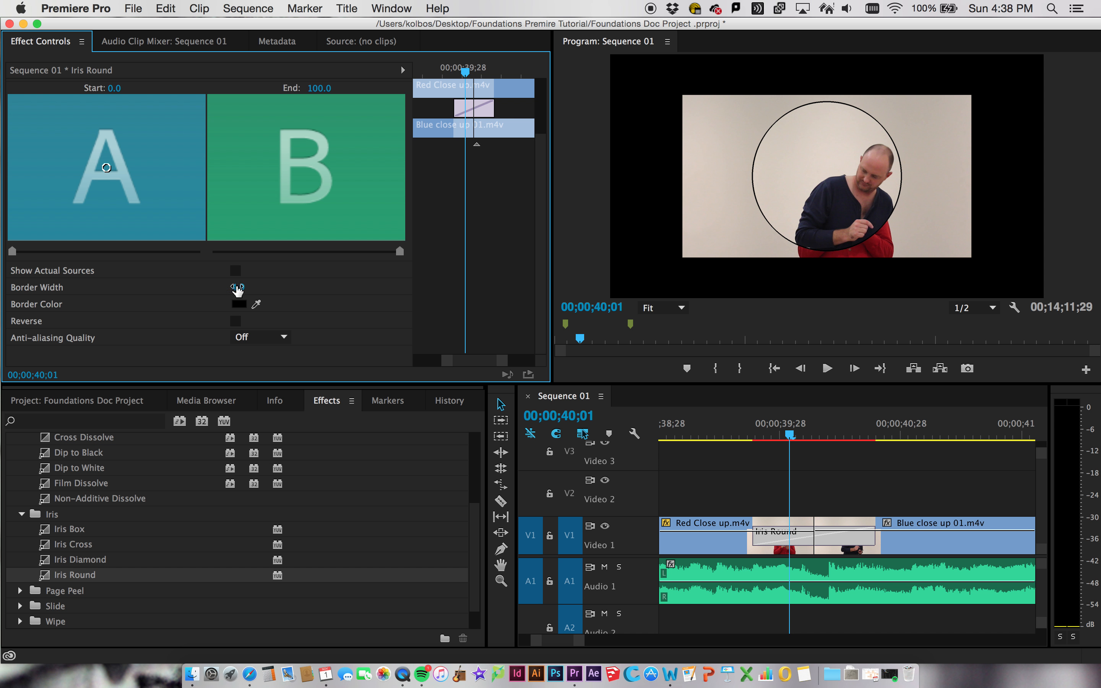
# - Examine the Iris Round transition's anti-aliasing quality and alignment options, and play its animated preview
pyautogui.scroll(4, 165, 207)
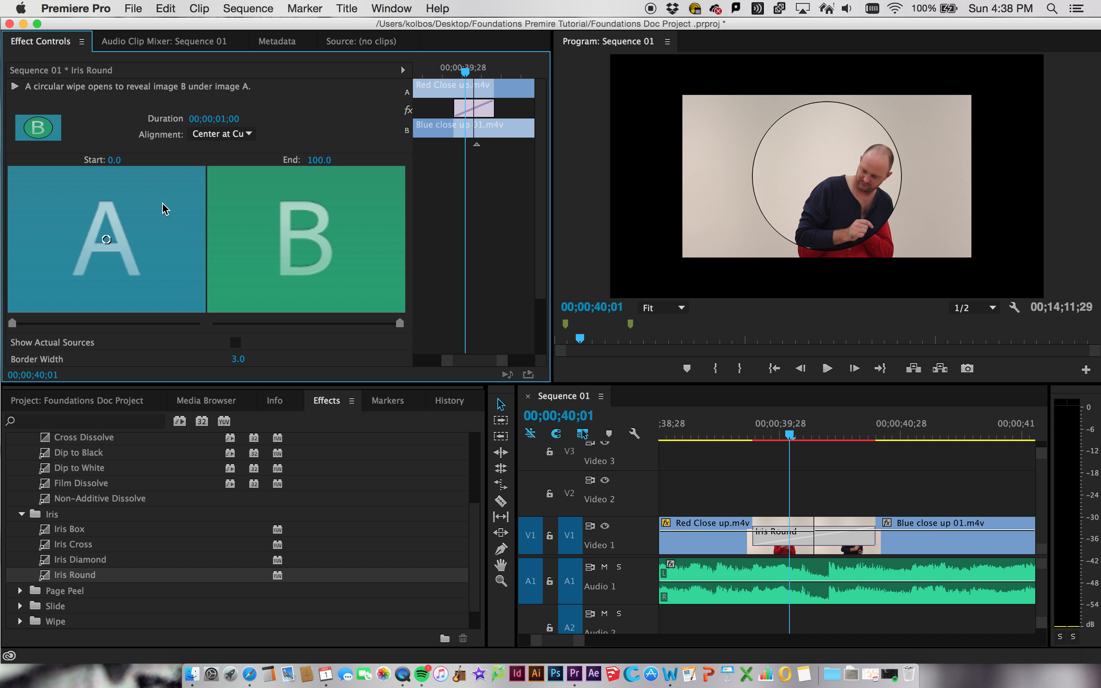
pyautogui.scroll(-3, 165, 209)
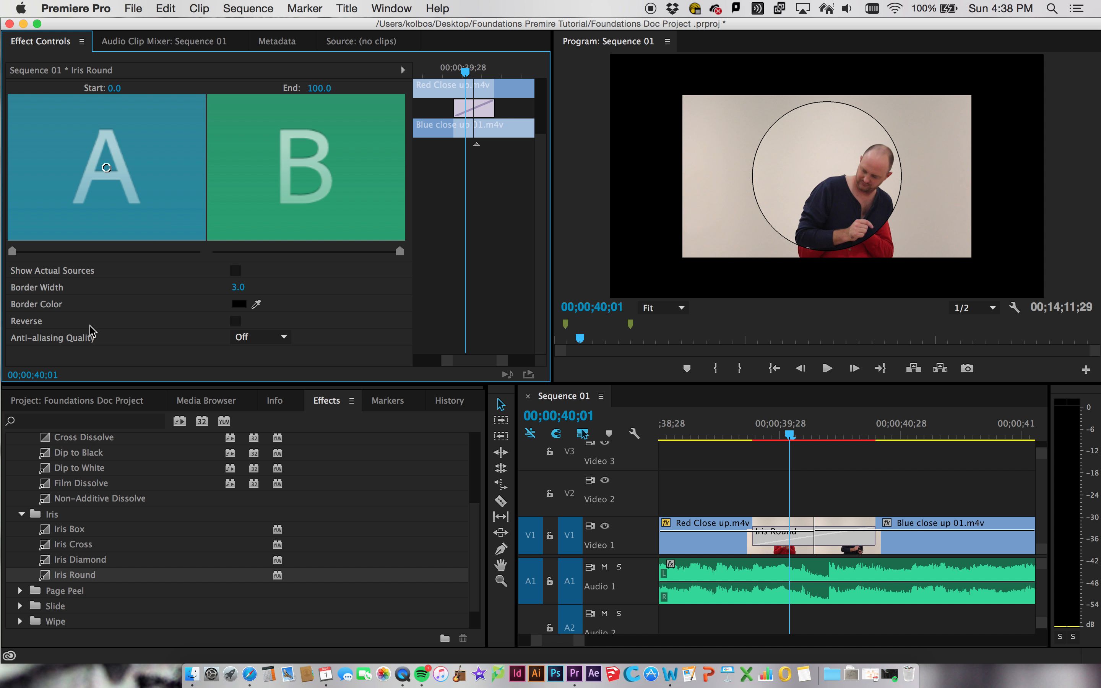
pyautogui.click(280, 337)
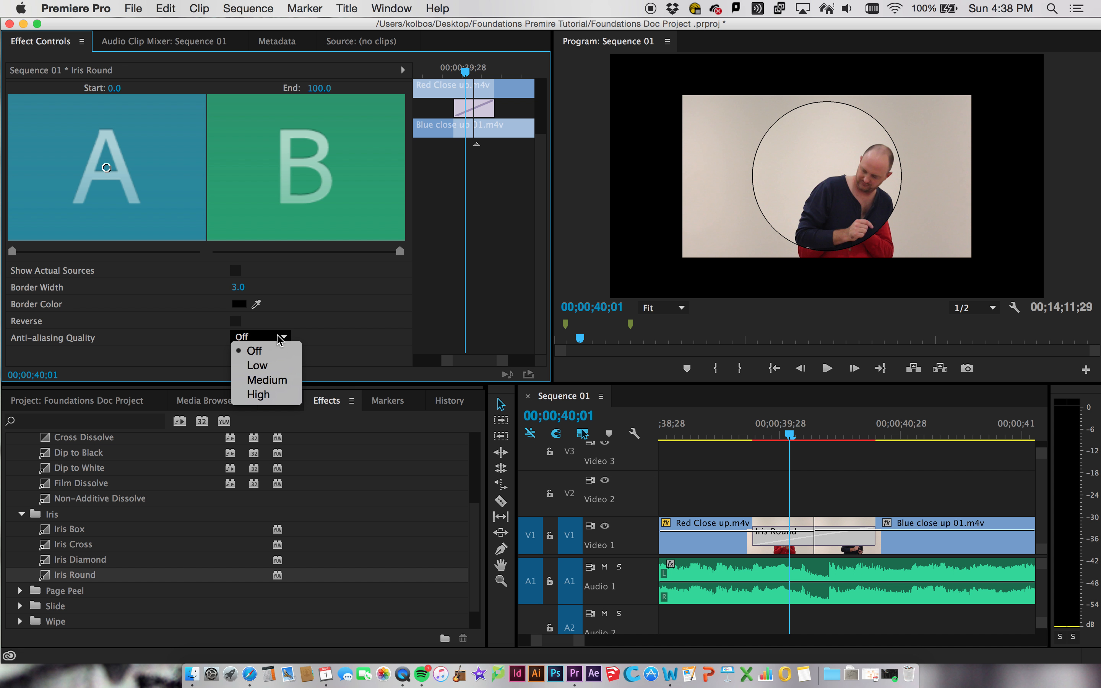
pyautogui.click(320, 322)
pyautogui.scroll(4, 275, 320)
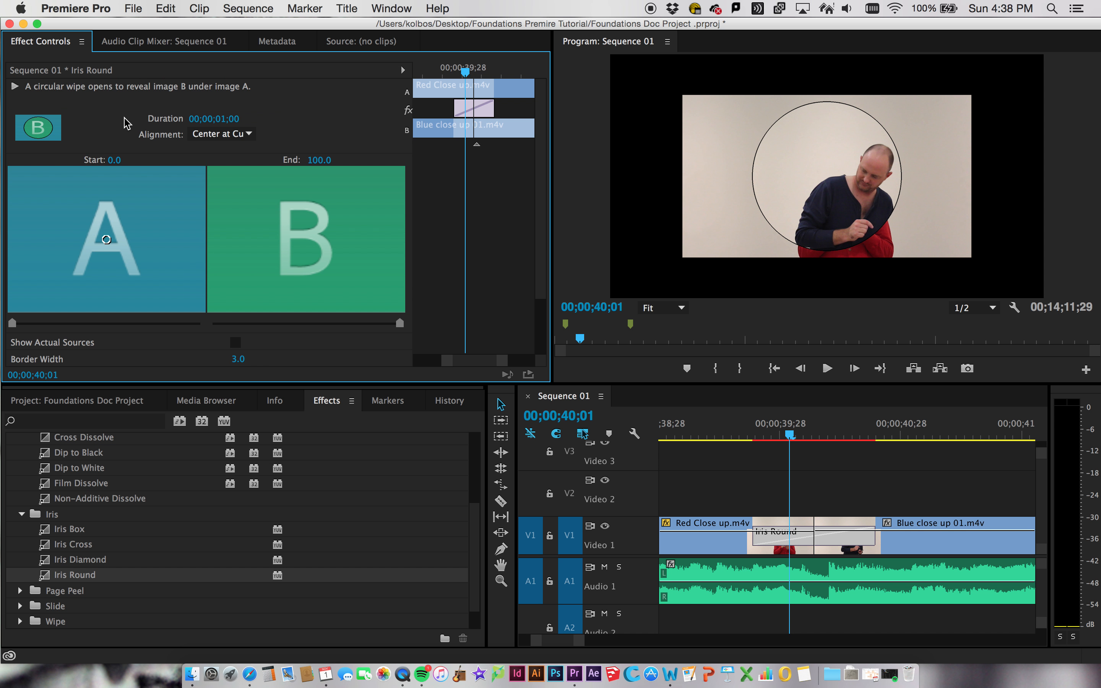
pyautogui.click(218, 134)
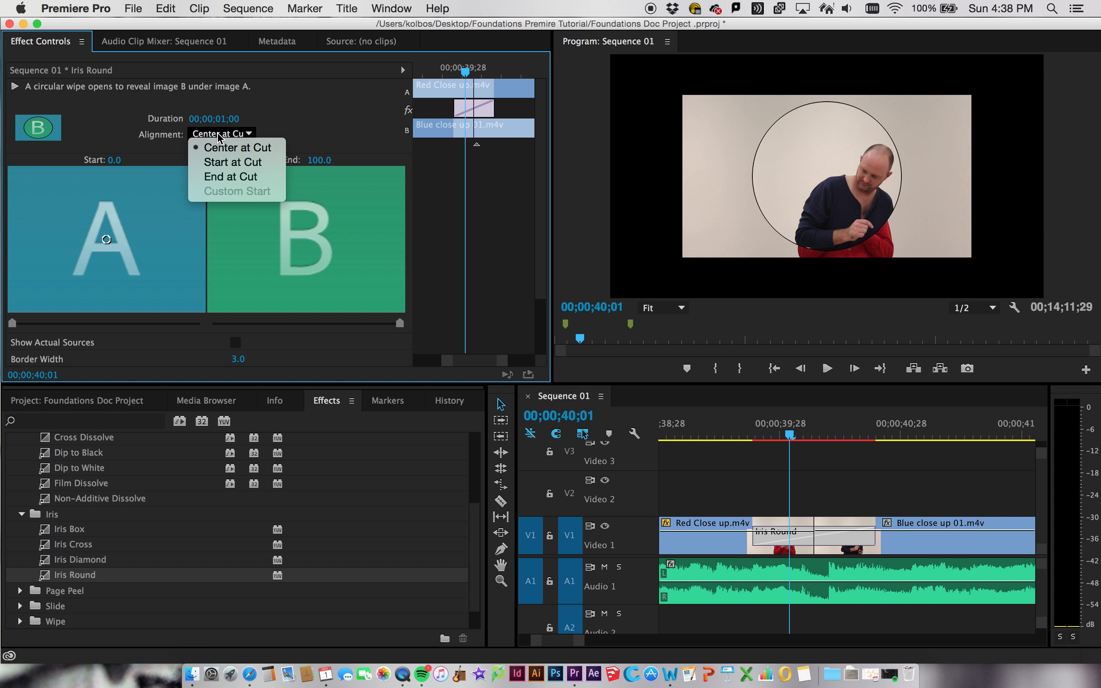
pyautogui.click(108, 111)
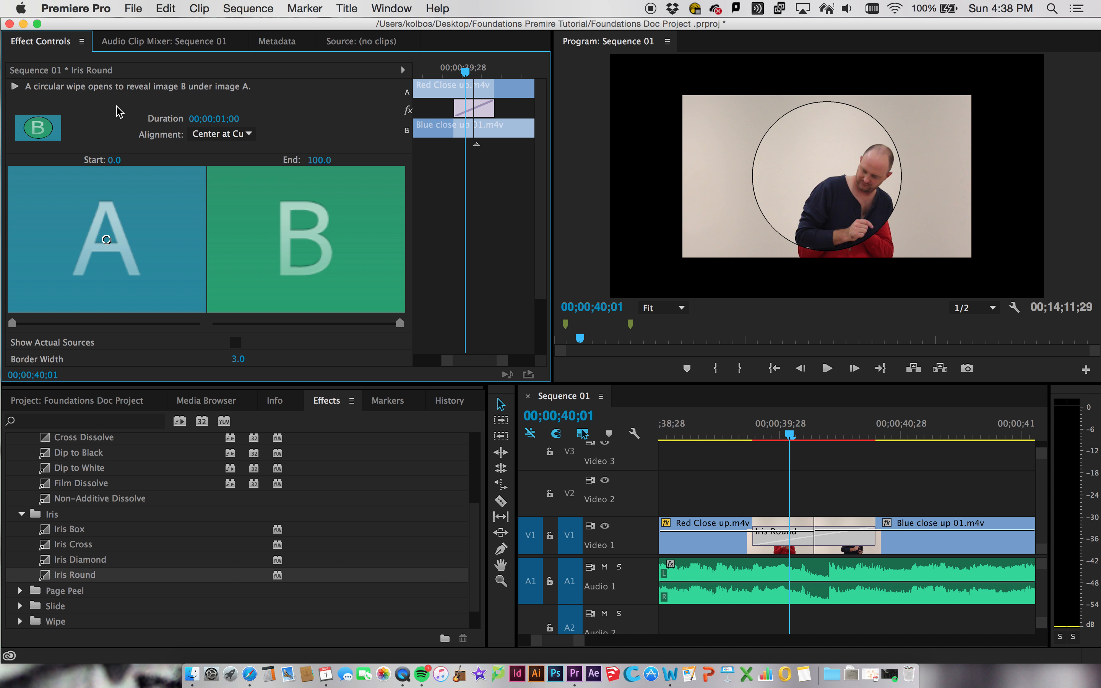
pyautogui.scroll(-3, 105, 237)
pyautogui.scroll(3, 104, 237)
pyautogui.click(15, 86)
# - Delete the Iris Round transition from the cut between Red Close up and Blue close up 01
pyautogui.click(826, 543)
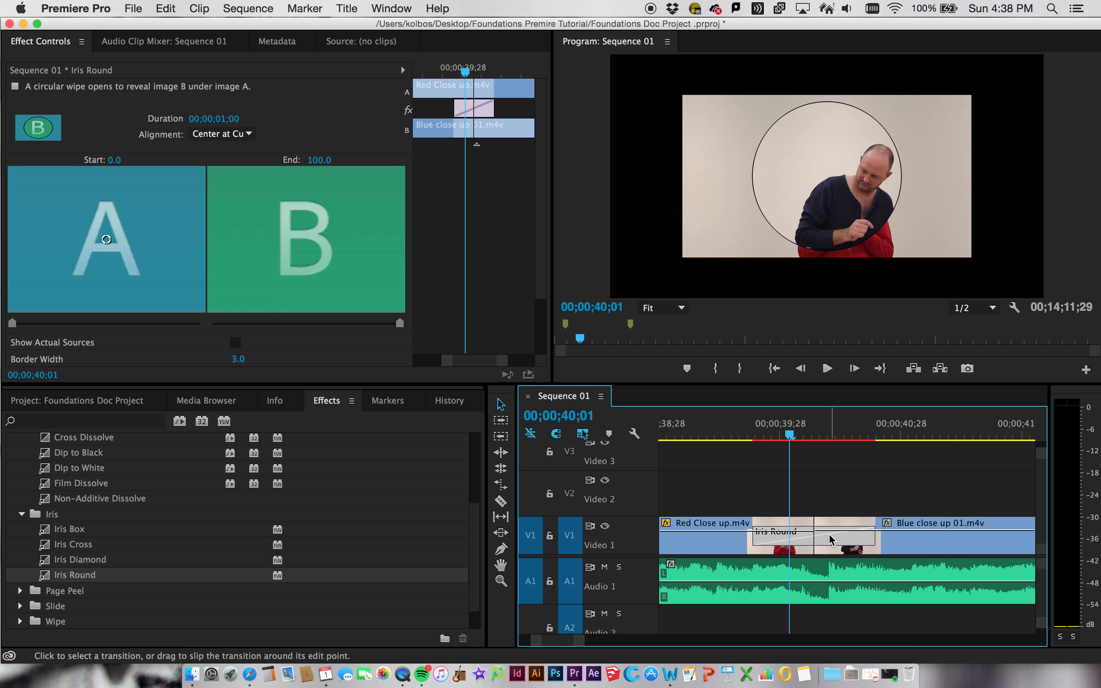
pyautogui.press('Delete')
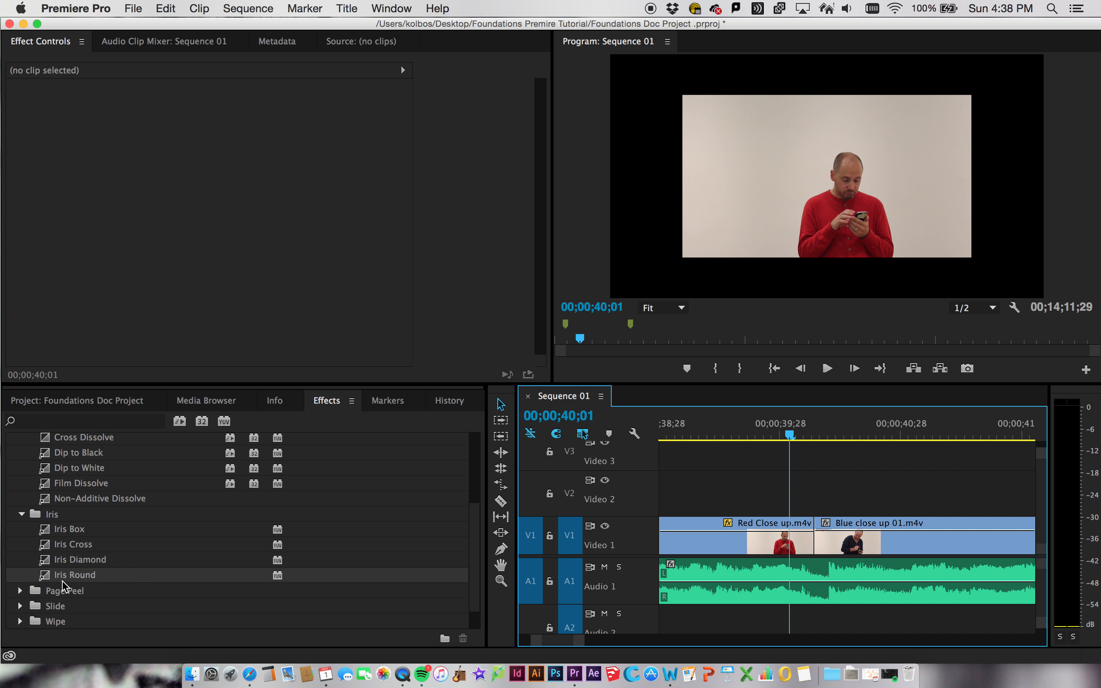
# - Apply the Barn Doors wipe to the cut between Red Close up and Blue close up 01, and play it from 00;00;39;19
pyautogui.scroll(-2, 57, 586)
pyautogui.click(20, 591)
pyautogui.scroll(-4, 213, 586)
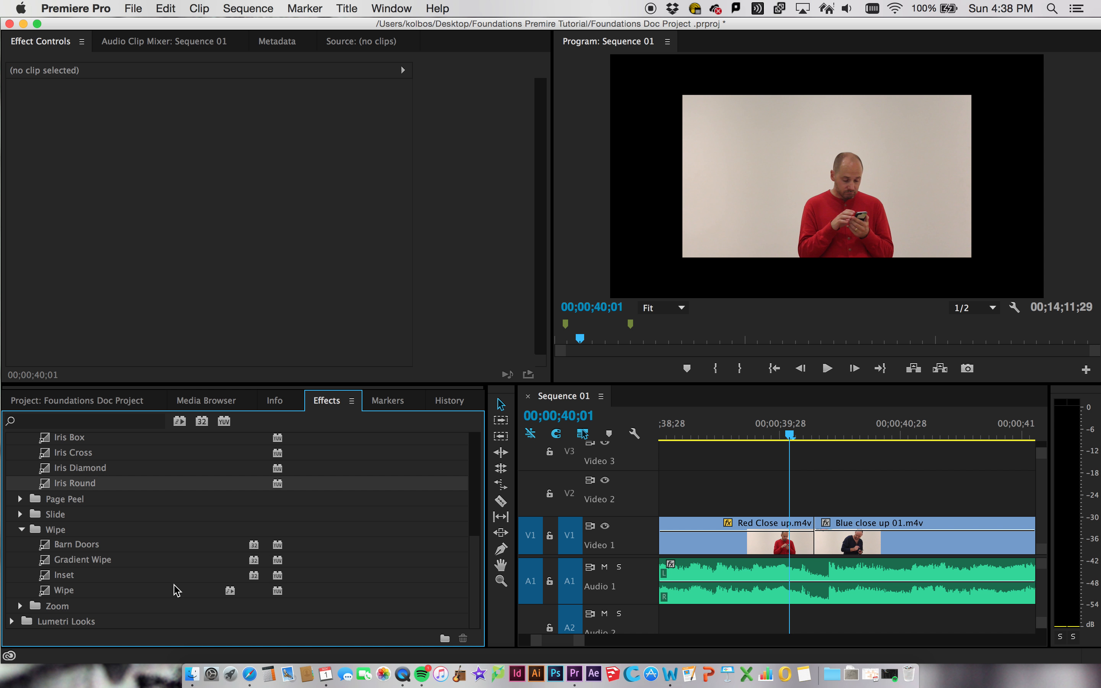
pyautogui.moveTo(68, 545); pyautogui.dragTo(814, 541)
pyautogui.moveTo(790, 435); pyautogui.dragTo(746, 441)
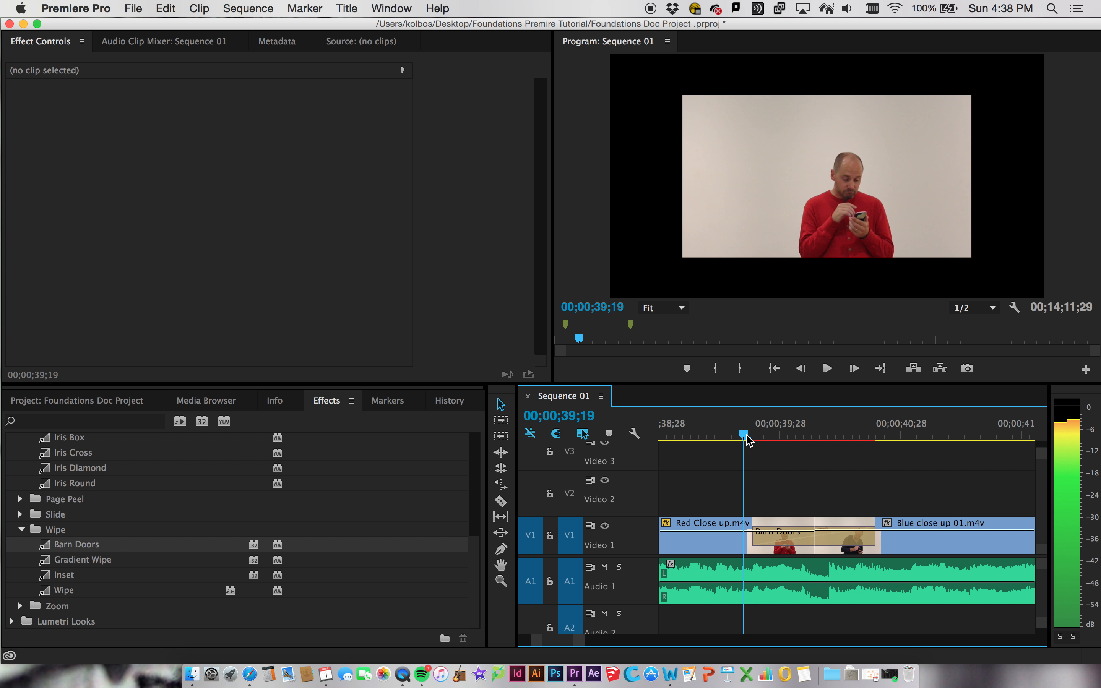
pyautogui.press('space')
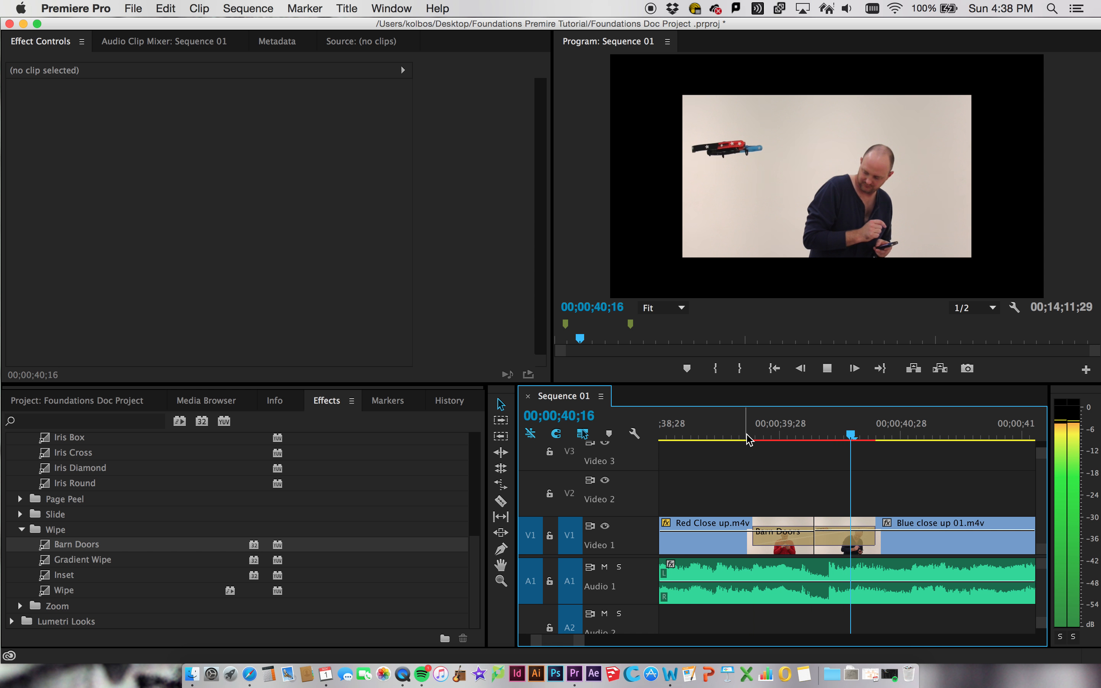
# - Review the Barn Doors transition's settings with the playhead at 00;00;40;04, and delete the transition from the cut
pyautogui.moveTo(934, 435); pyautogui.dragTo(803, 433)
pyautogui.click(839, 537)
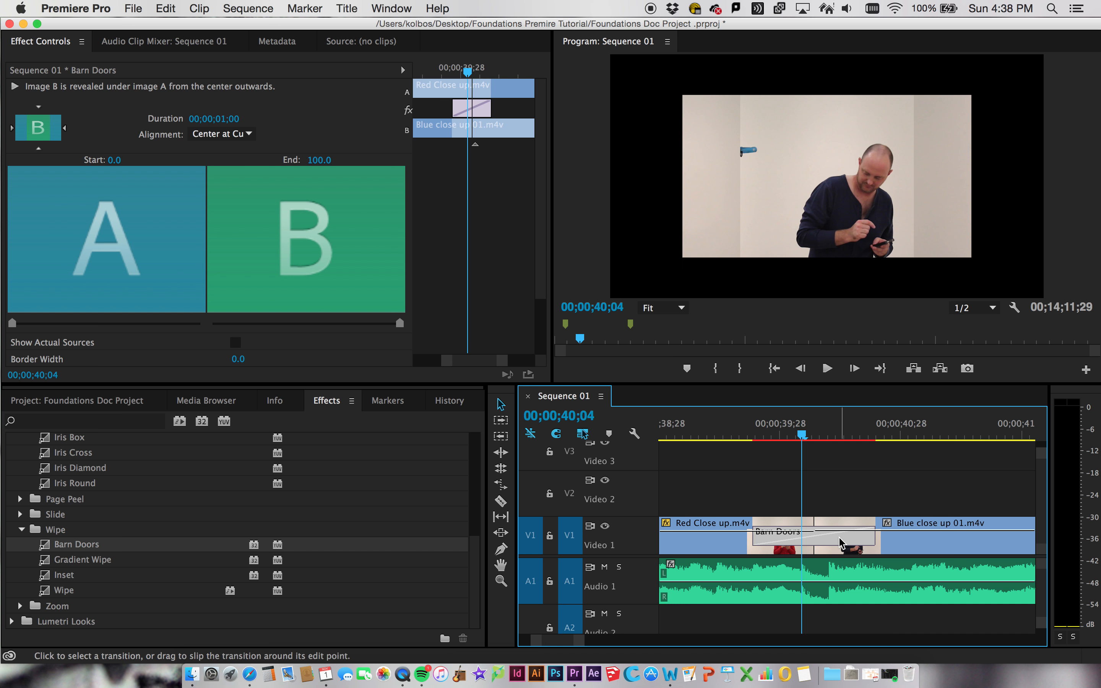
pyautogui.scroll(-3, 122, 322)
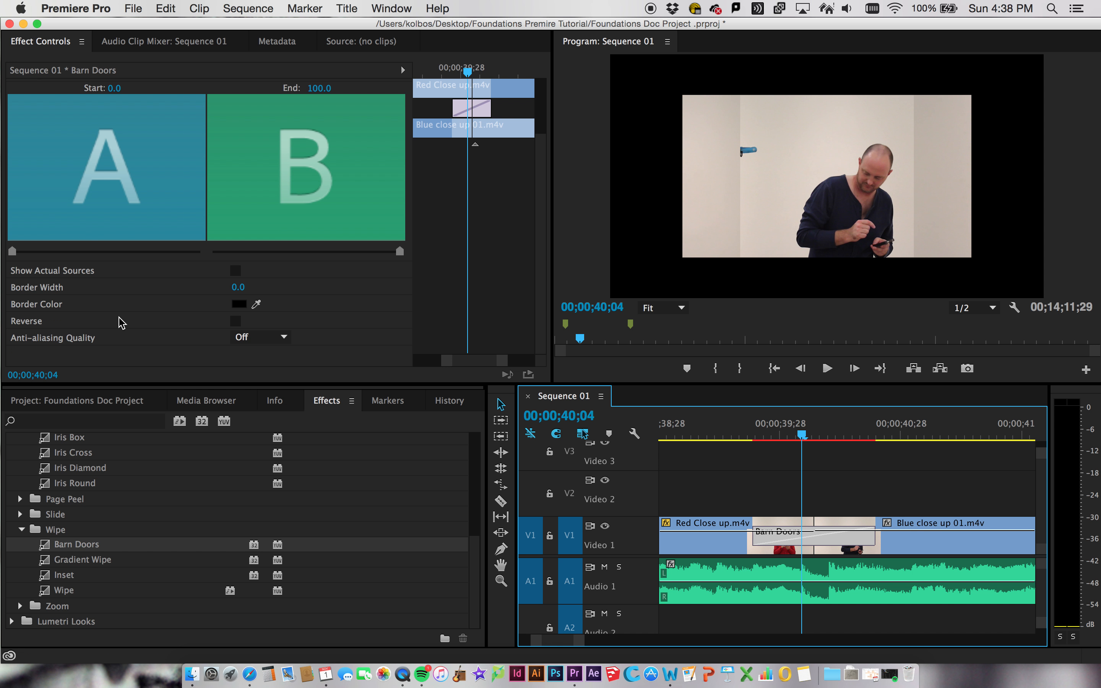
pyautogui.scroll(3, 122, 322)
pyautogui.scroll(-3, 122, 323)
pyautogui.scroll(3, 122, 323)
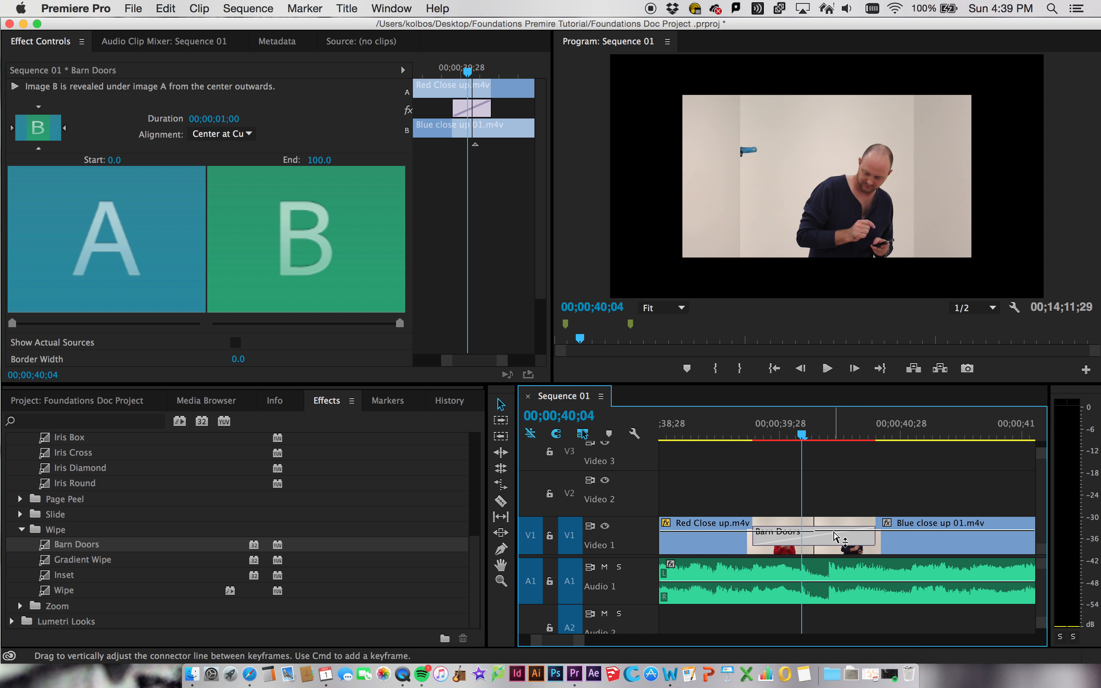
pyautogui.press('Delete')
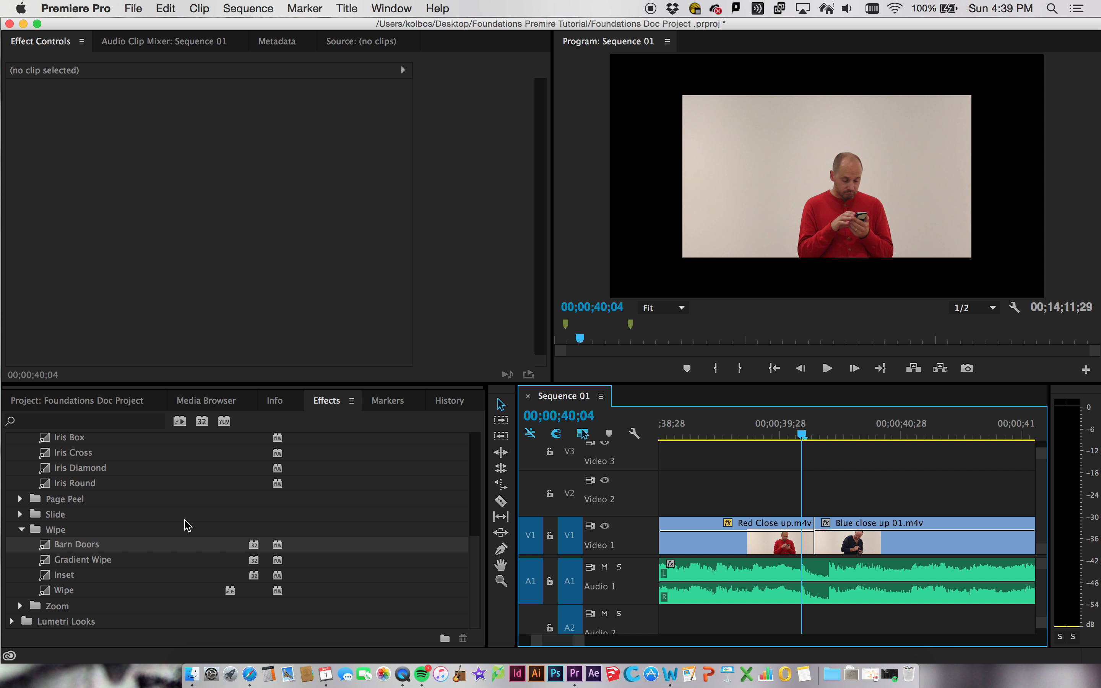
# - Apply the Cross Zoom transition to the cut between Red Close up and Blue close up 01, and play through it
pyautogui.click(20, 606)
pyautogui.scroll(-1, 166, 605)
pyautogui.moveTo(64, 601); pyautogui.dragTo(816, 549)
pyautogui.click(711, 436)
pyautogui.press('space')
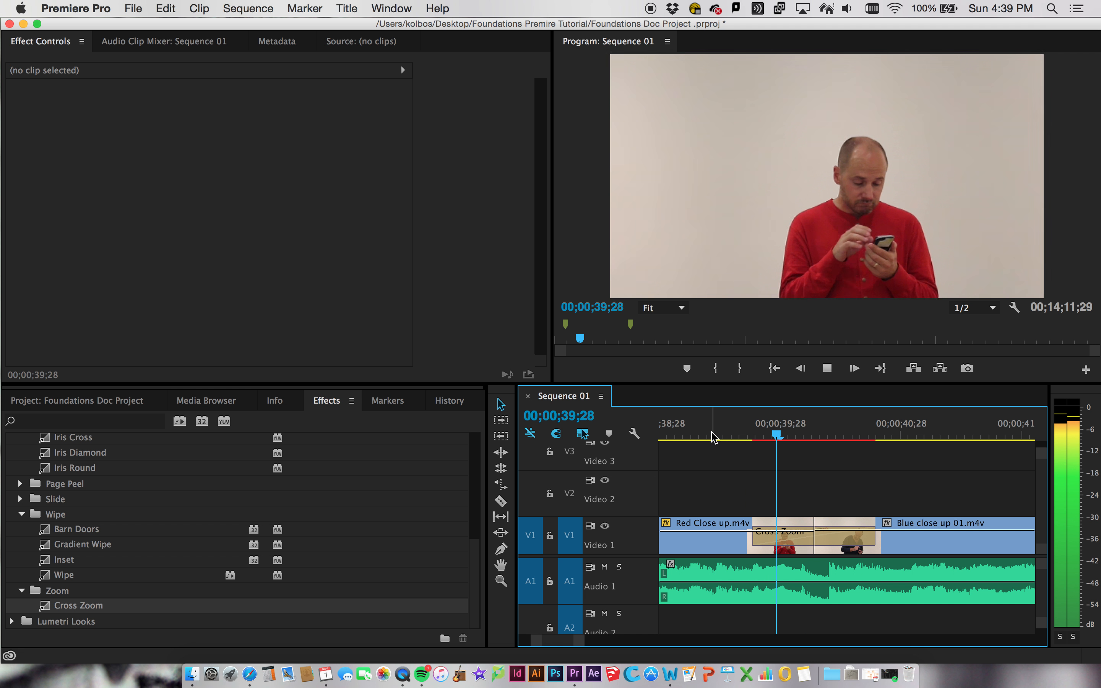
pyautogui.press('space')
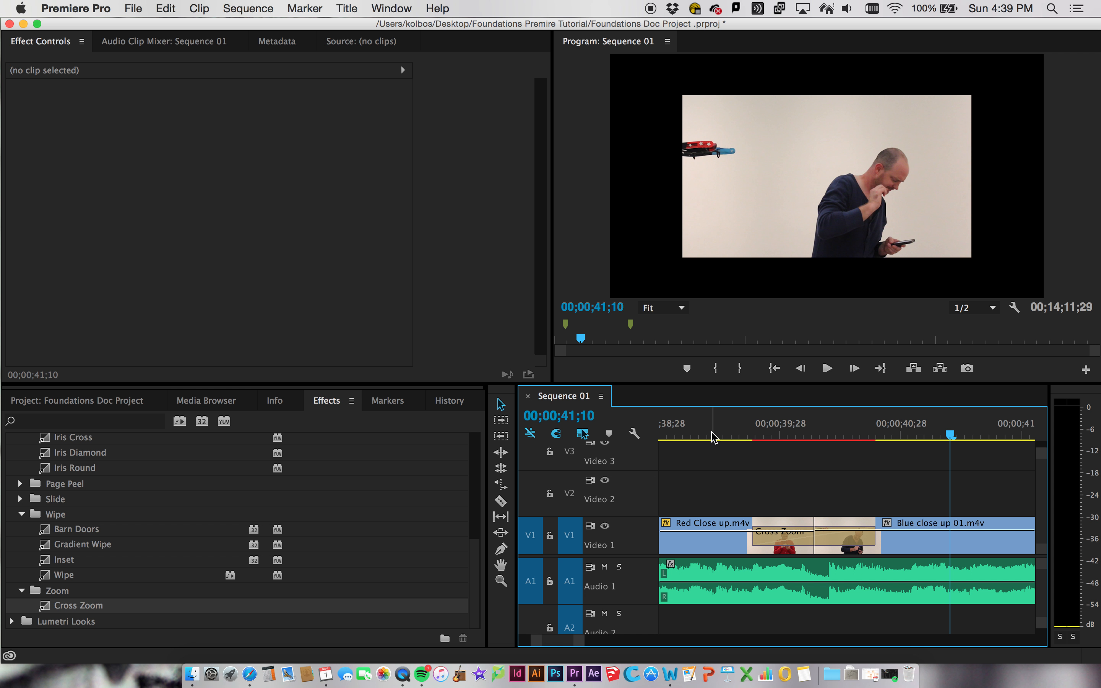
# - Scrub back through the Cross Zoom to 00;00;39;08 and delete the transition from the cut
pyautogui.moveTo(950, 436); pyautogui.dragTo(844, 435)
pyautogui.moveTo(863, 430); pyautogui.dragTo(699, 424)
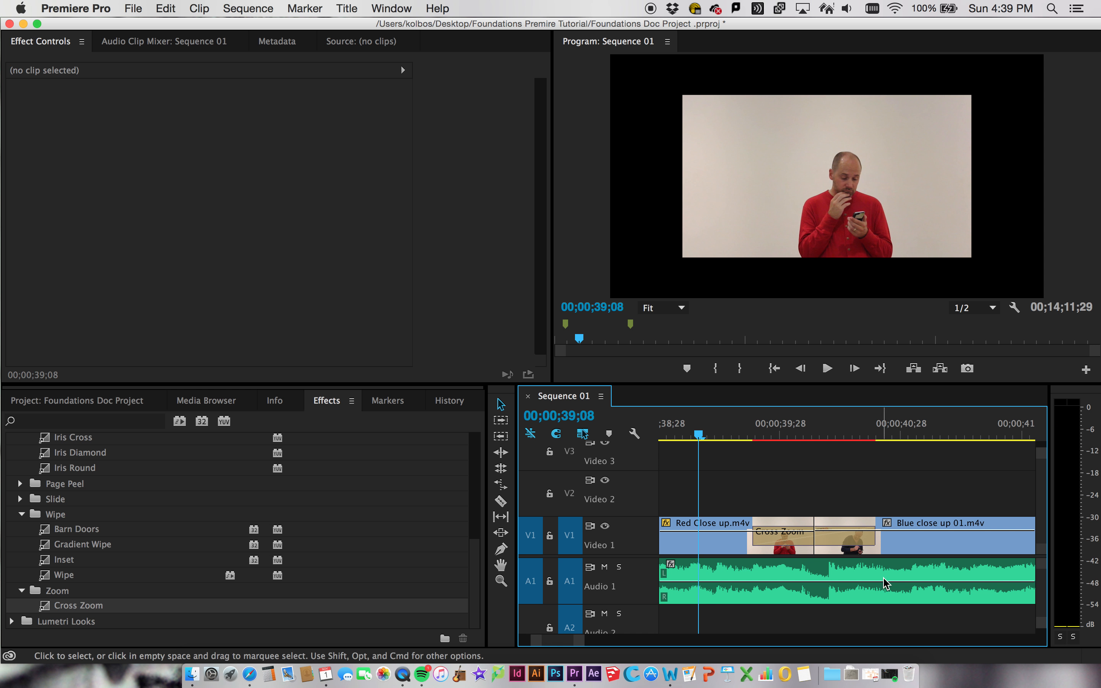
pyautogui.click(860, 544)
pyautogui.press('Delete')
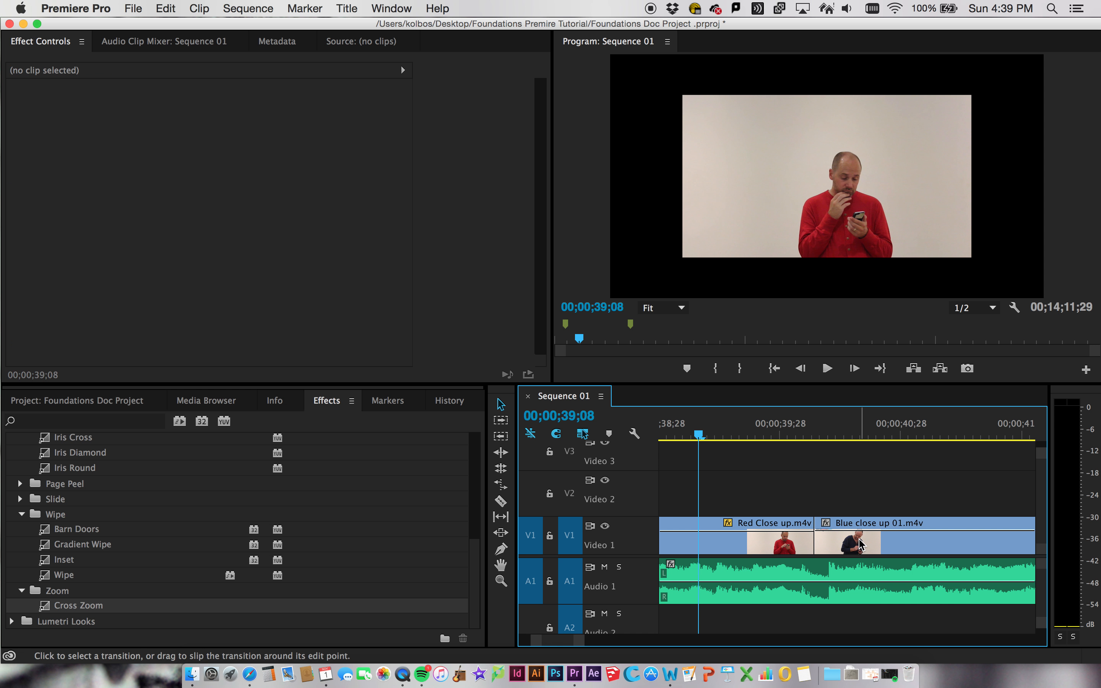